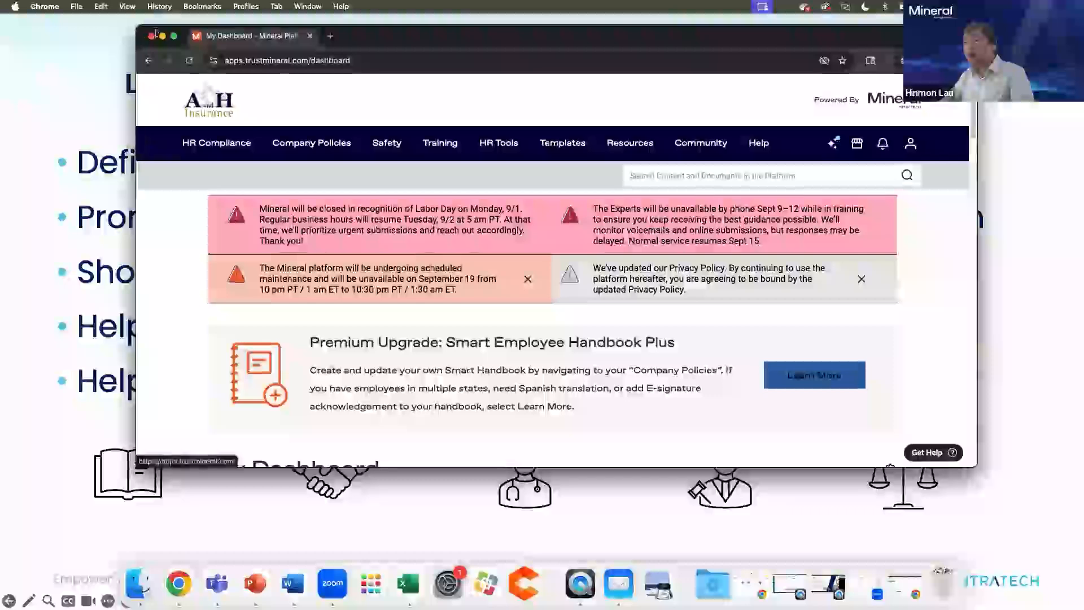
Step: Maximize the Chrome window so the Mineral dashboard fills the whole screen
click(174, 37)
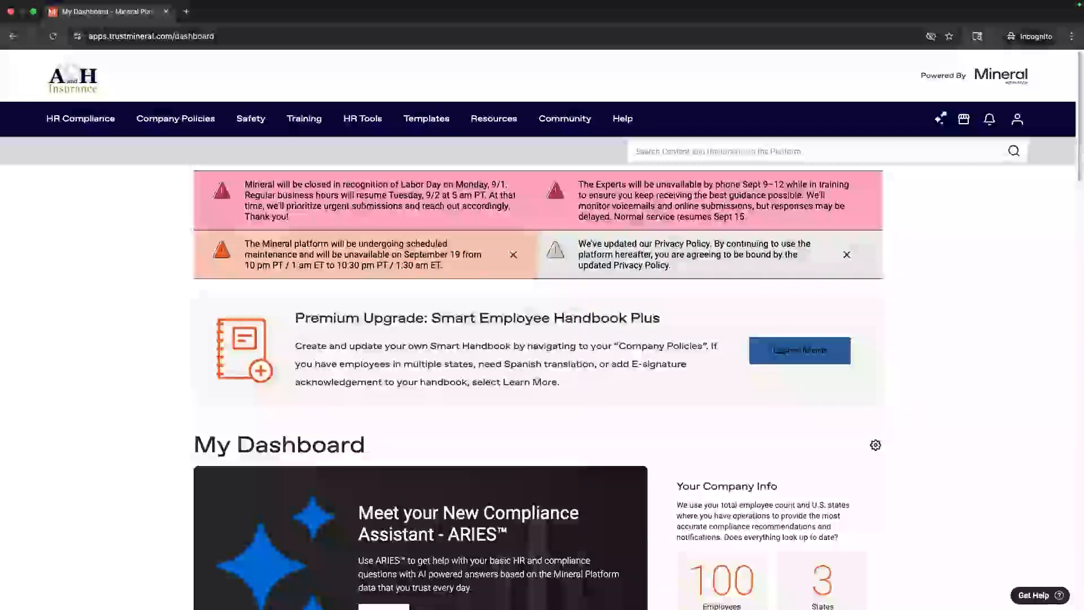
mouse_move(167, 125)
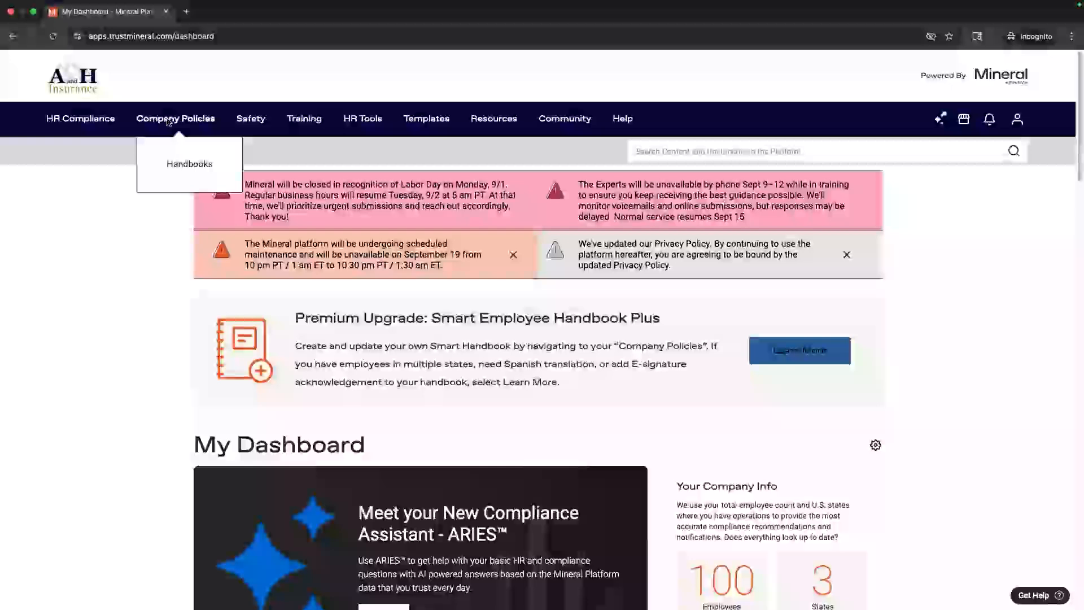
Step: Go to Company Policies and look through its handbook options and Top Questions FAQ
click(168, 120)
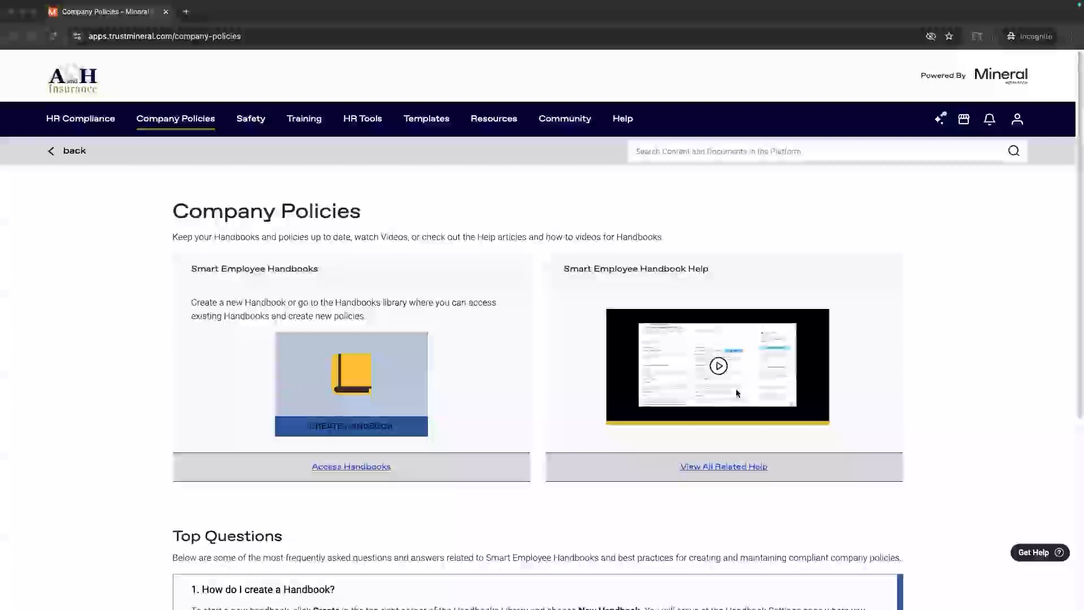
scroll(715, 377, down, 1)
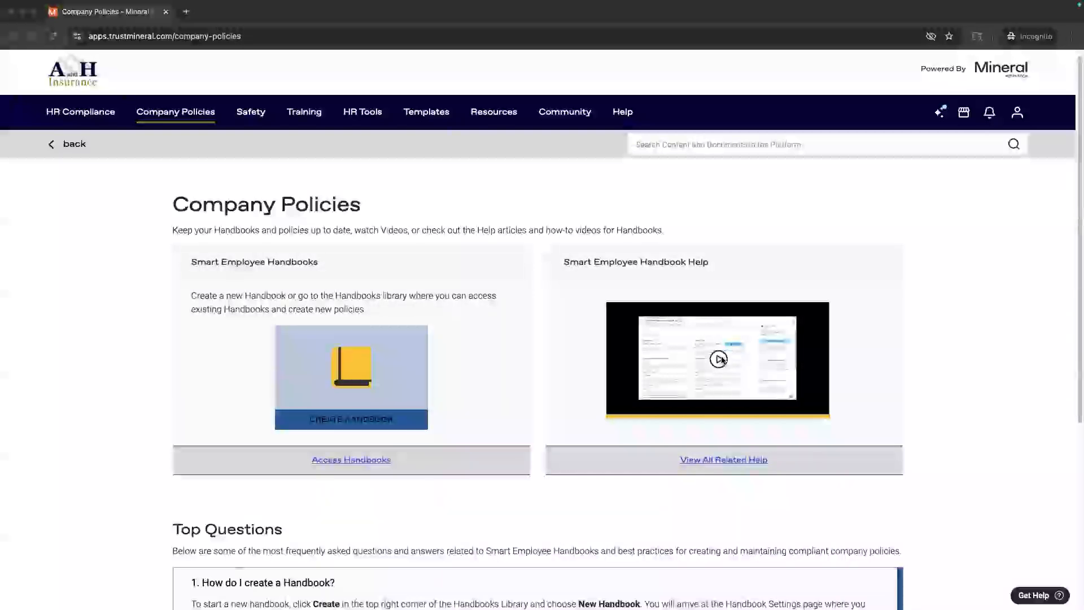
scroll(718, 372, down, 3)
scroll(718, 372, down, 2)
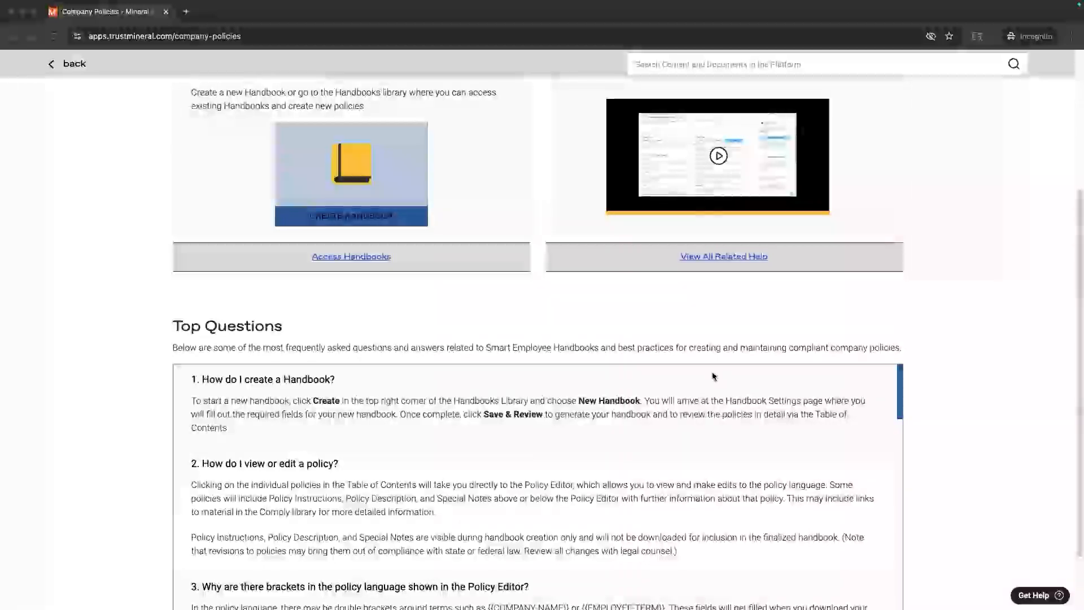
Step: Start a new handbook for Timeless Mocha Co. via Create a Handbook
click(365, 221)
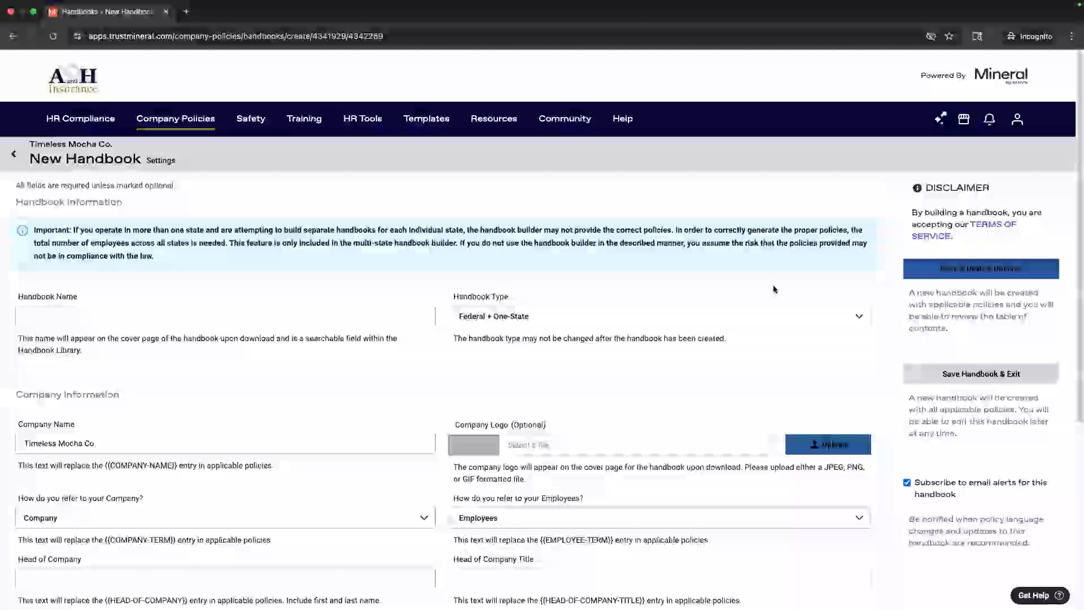
Step: Name the handbook 'Timeless Mocha Co. Handbook' and scroll down to Company Information
click(249, 318)
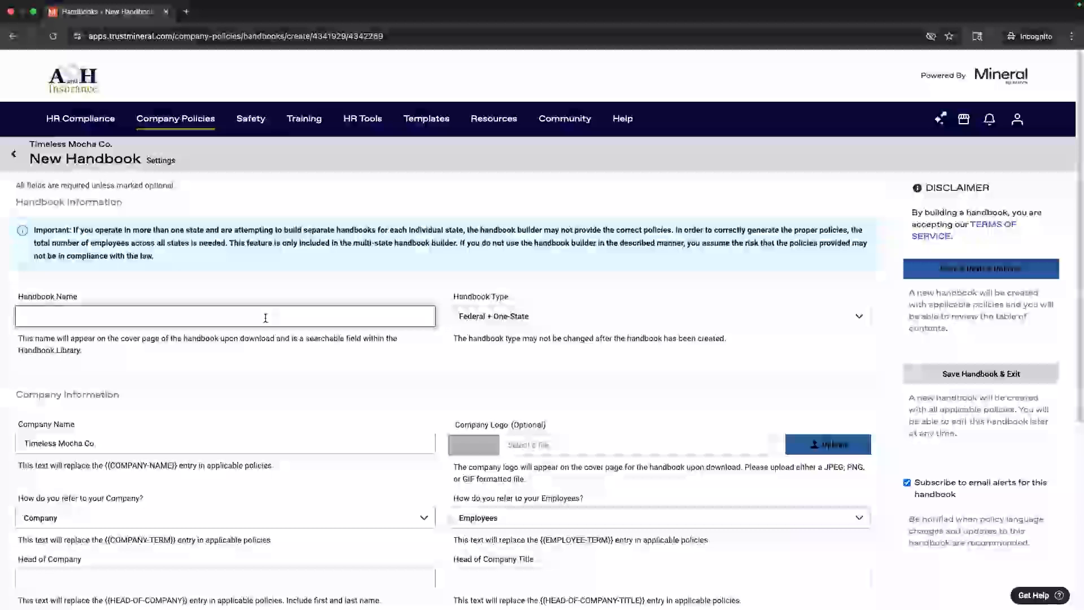
text(Ti)
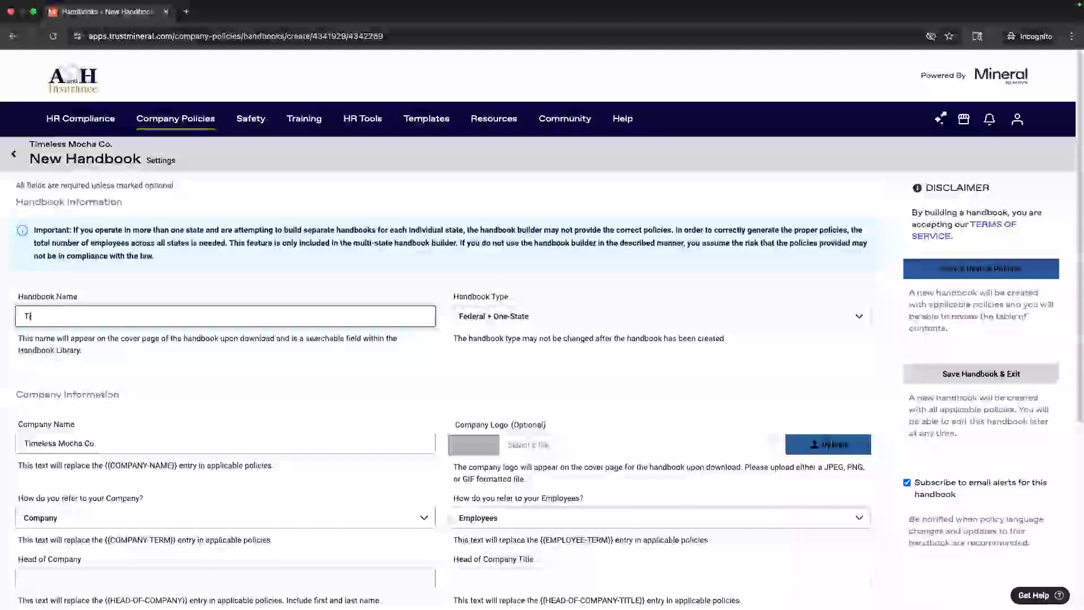
text(meless )
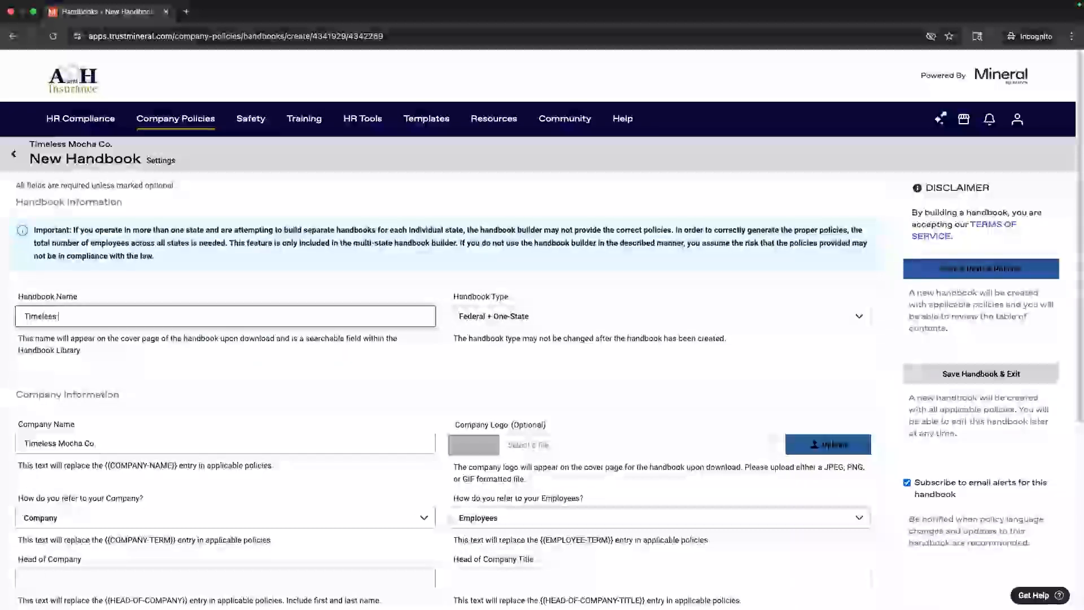
text(Mocha Co. )
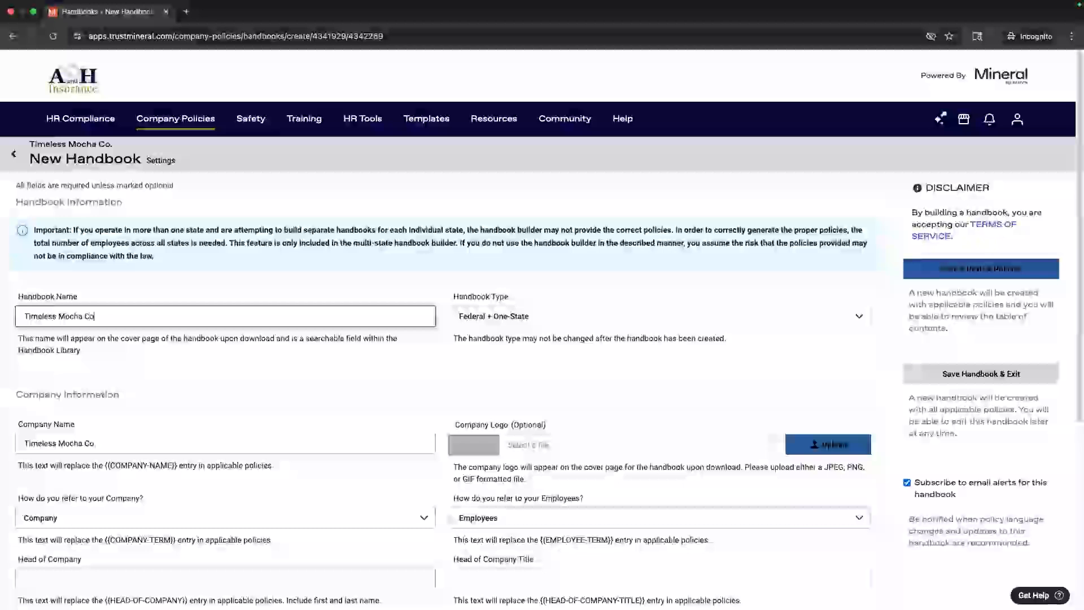
text(Handbook)
scroll(346, 400, down, 4)
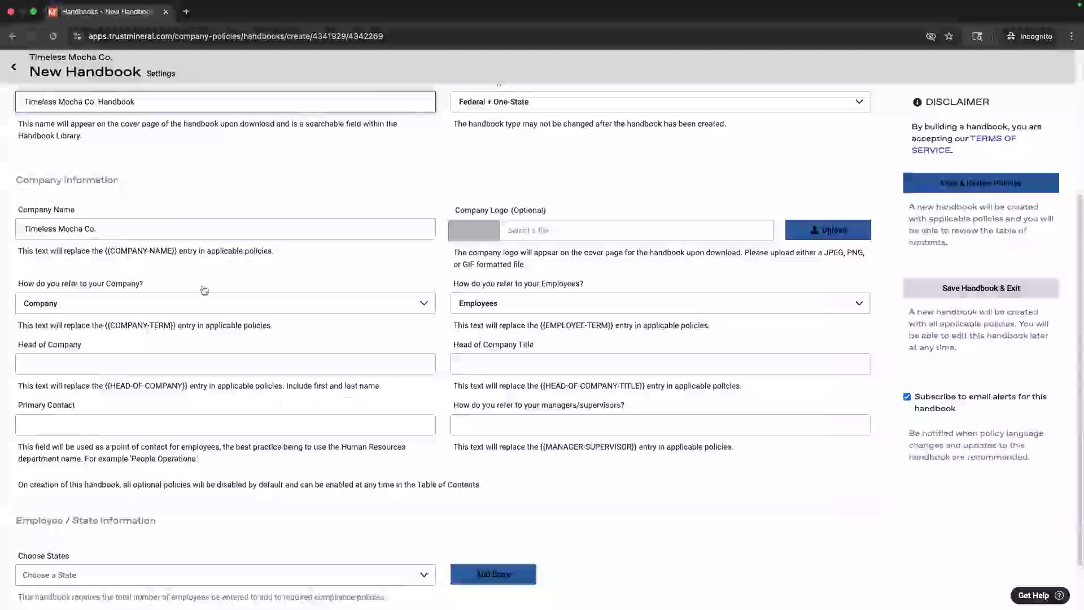
scroll(186, 288, down, 1)
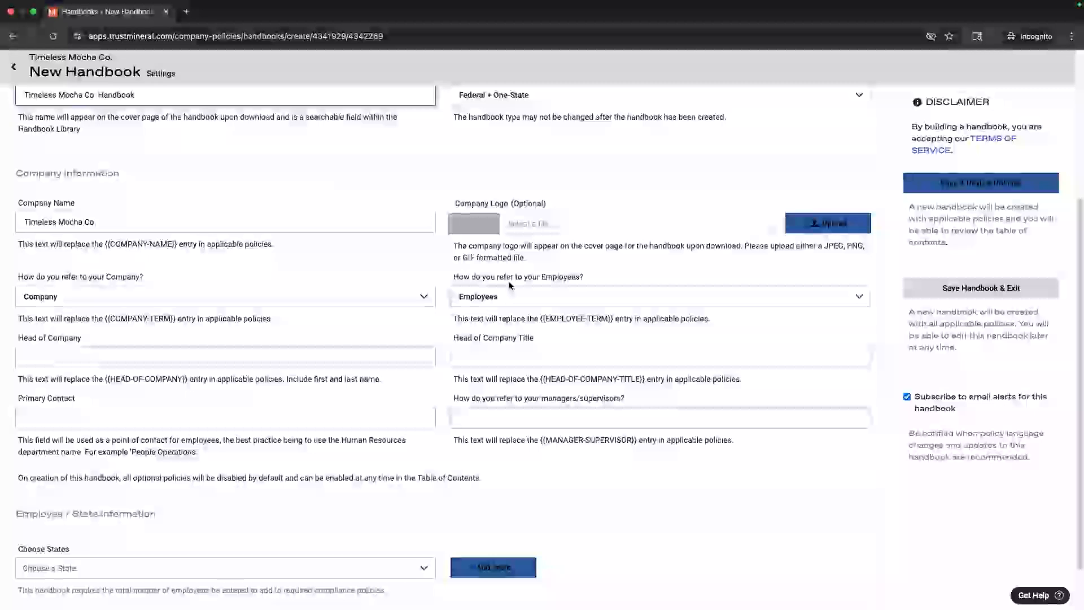
click(283, 299)
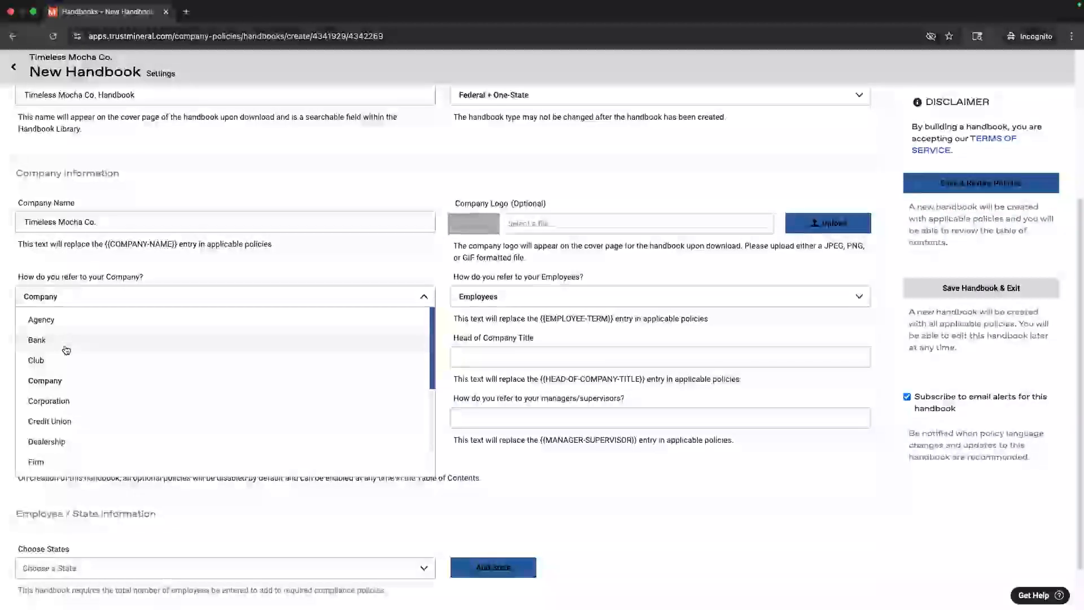
click(487, 297)
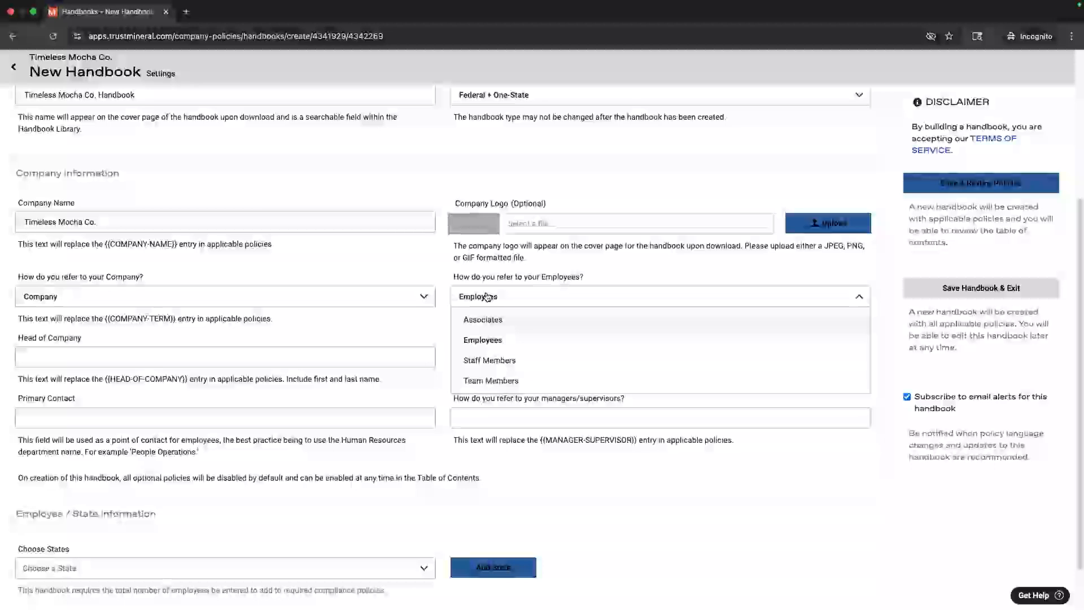
click(486, 297)
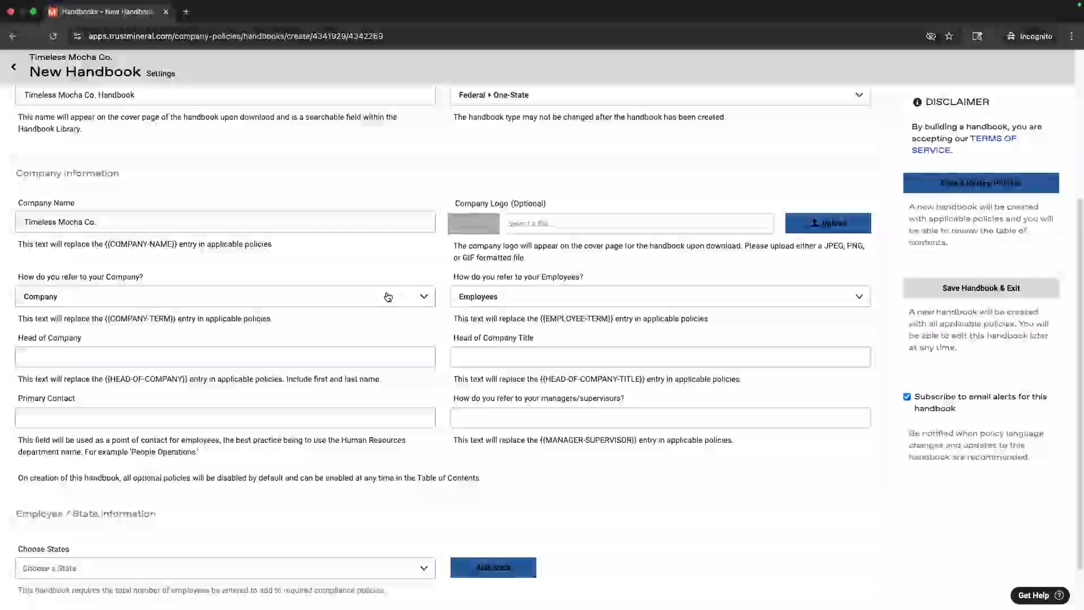
click(254, 359)
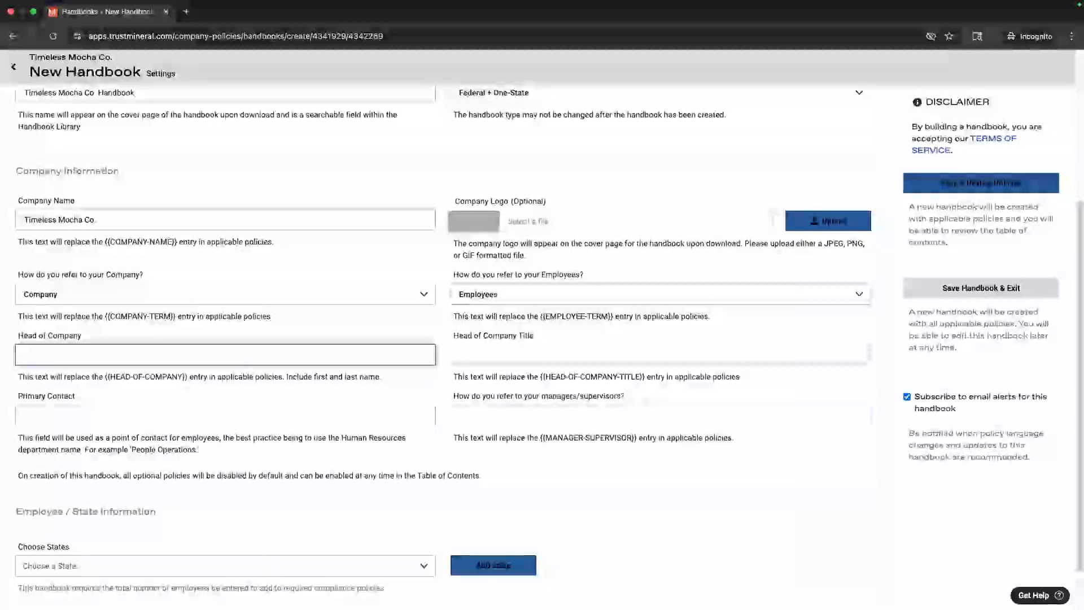
Step: Enter the head of company's full name and set the head of company title to CEO
key(Tab)
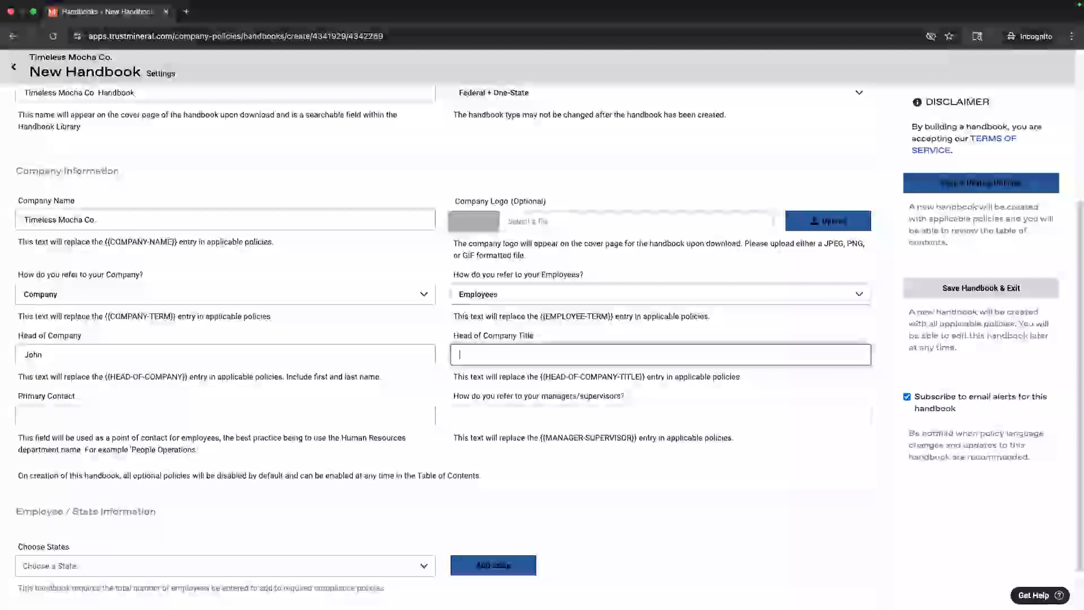
click(121, 347)
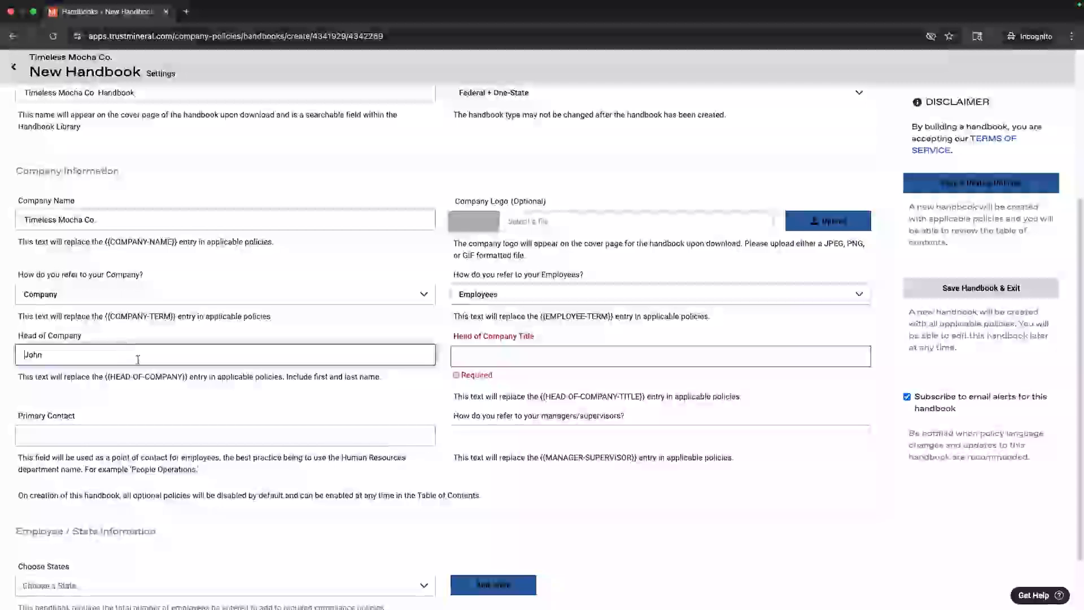
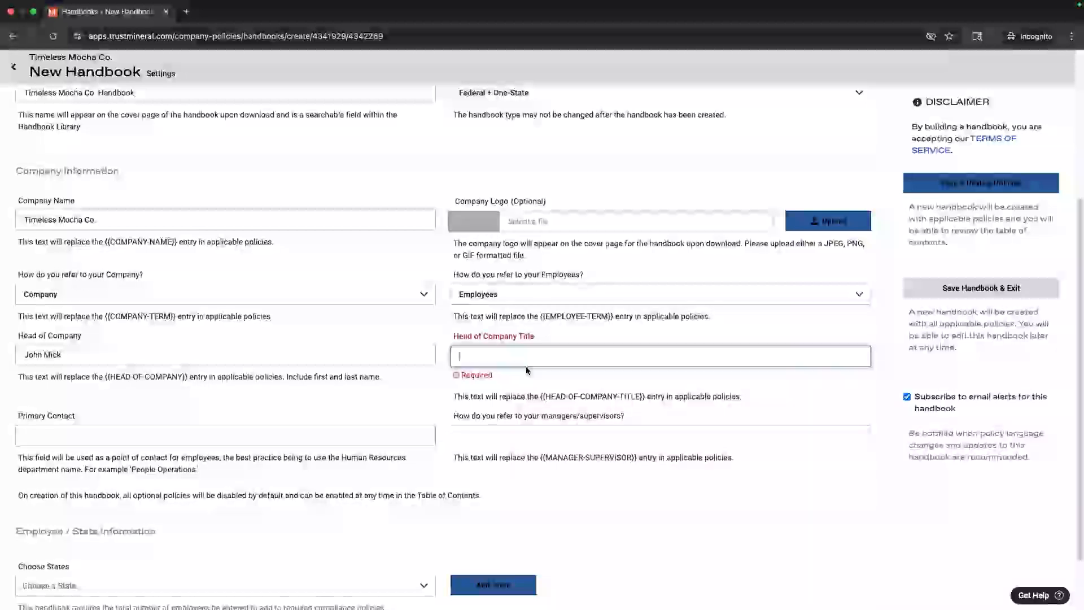
text(CEO)
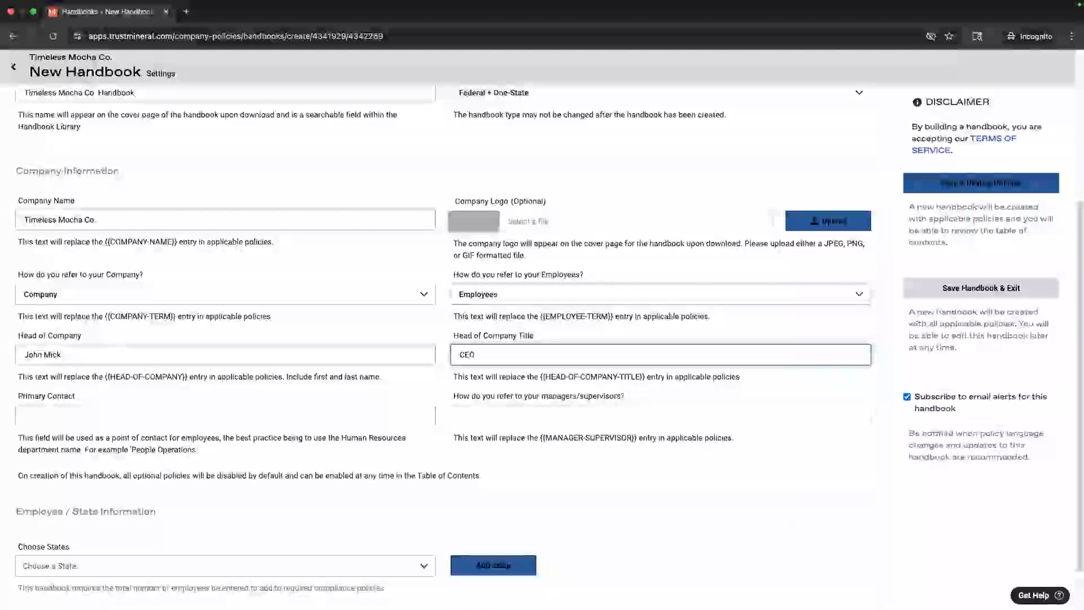
click(25, 416)
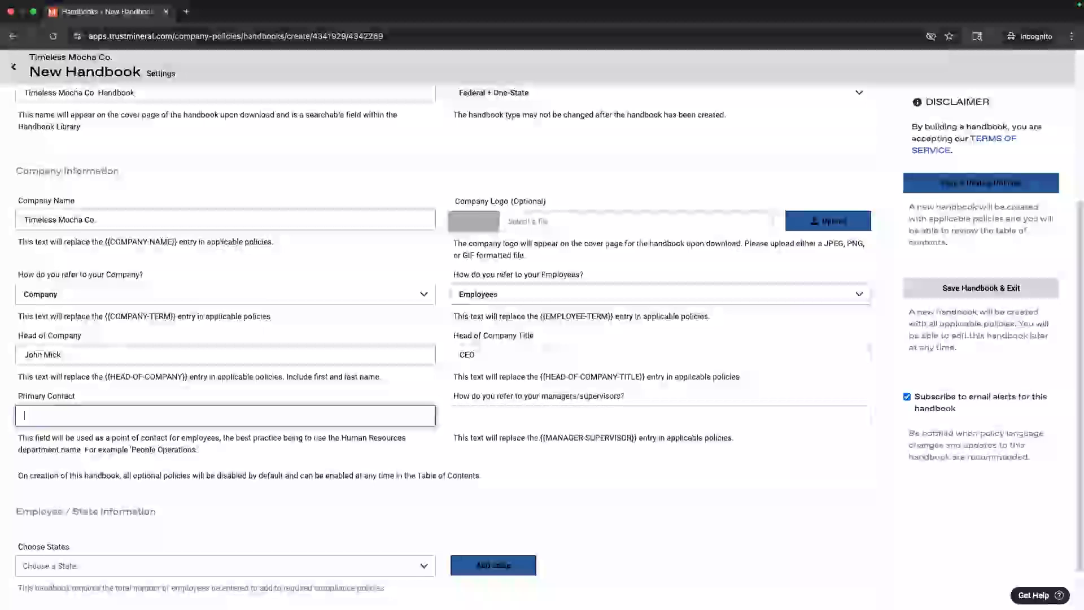
Step: Set the primary contact to 'People Operations' and the supervisor term to 'Managers'
text(Peoples Opera)
key(BackSpace)
key(BackSpace)
key(BackSpace)
key(BackSpace)
key(BackSpace)
key(BackSpace)
key(BackSpace)
text(Operations)
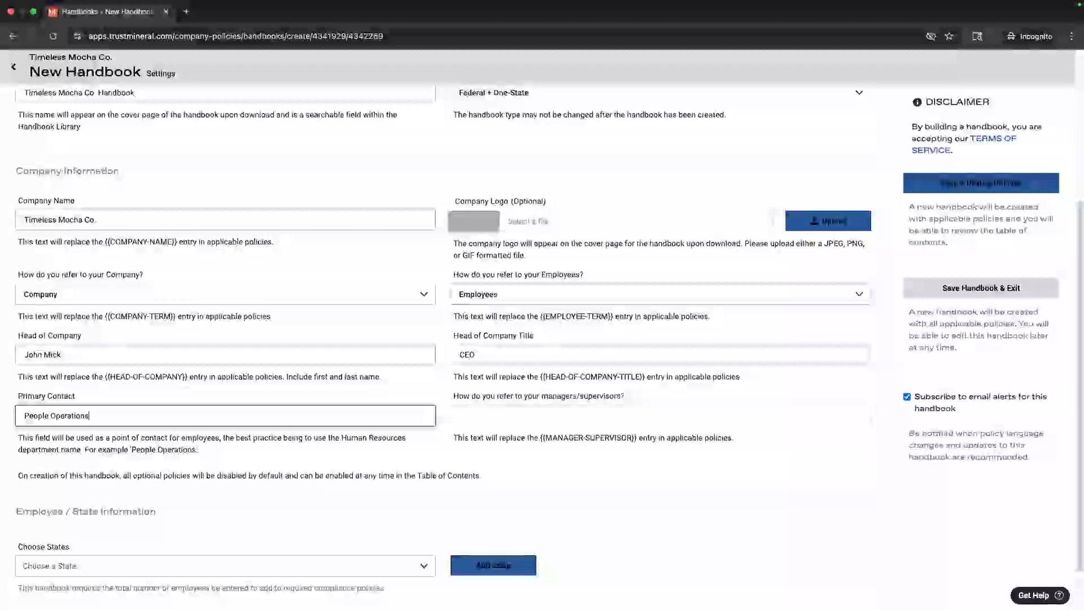
click(660, 415)
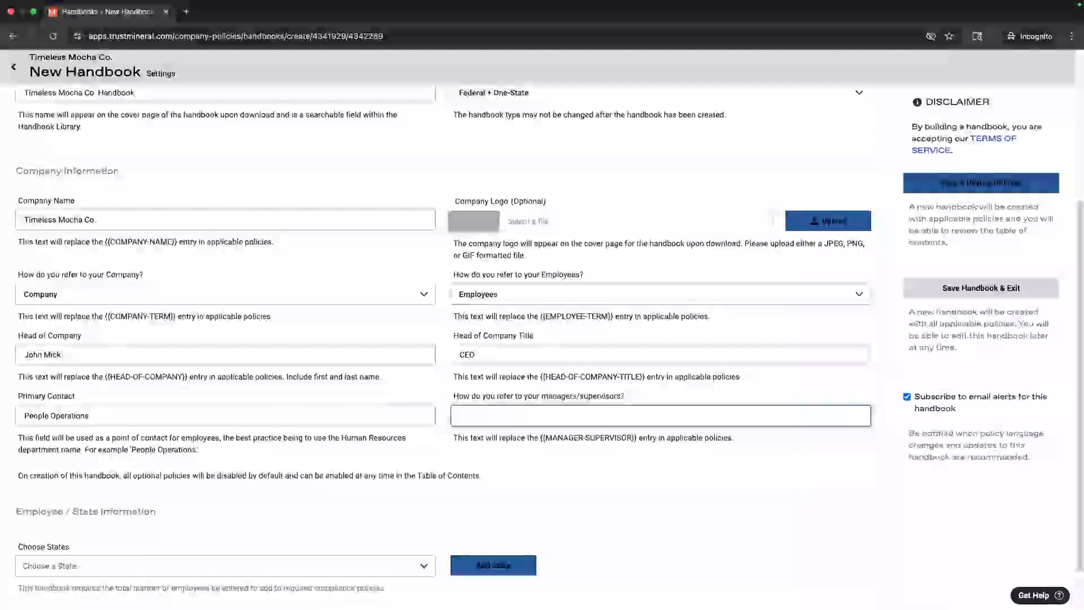
text(Mana)
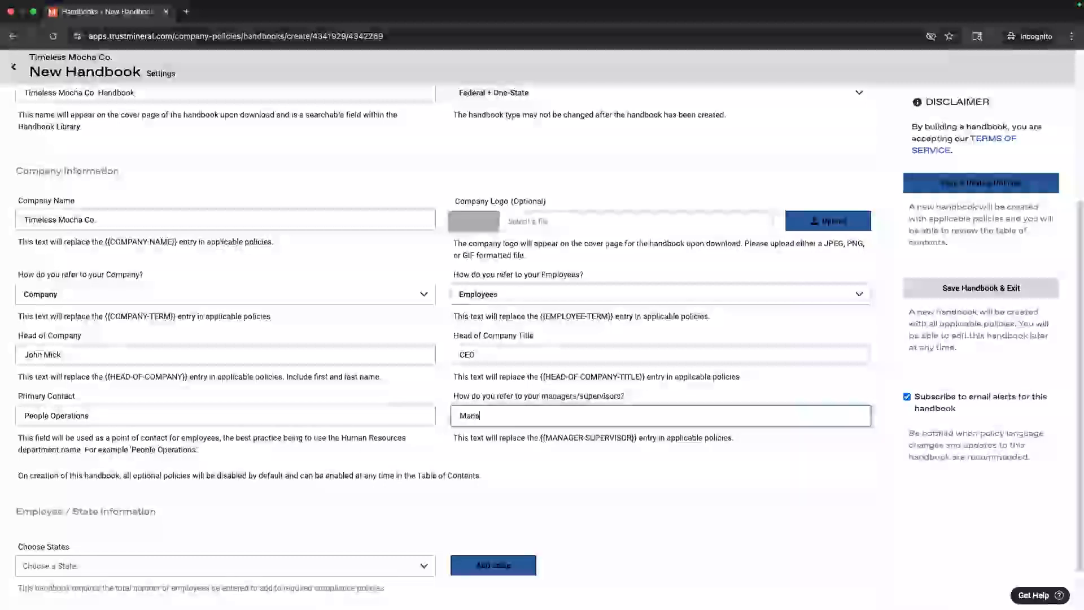
text(gers)
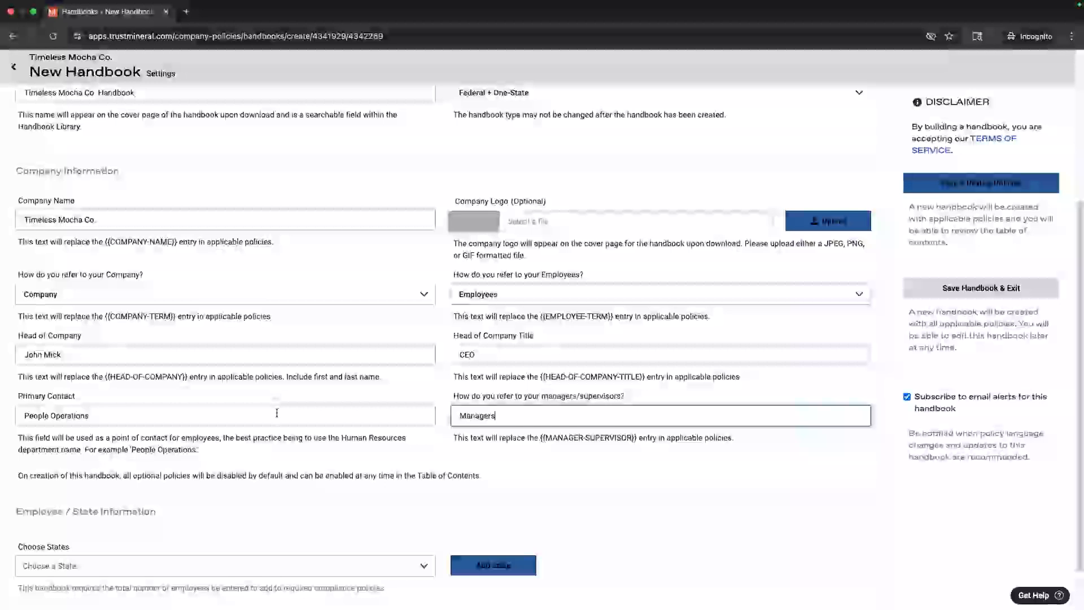
scroll(276, 389, down, 1)
scroll(276, 389, down, 1)
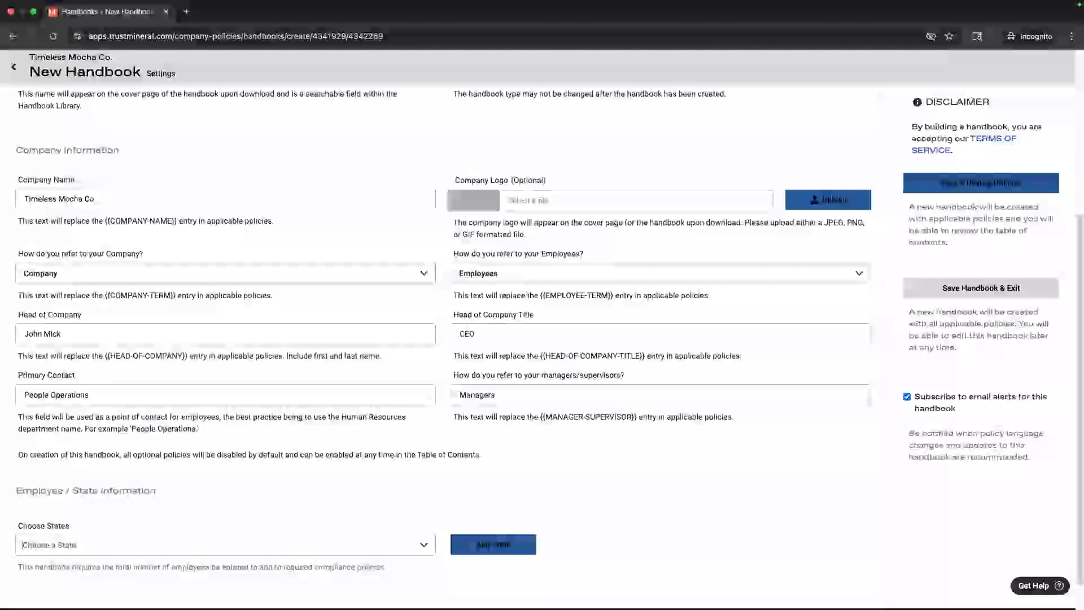
Step: Add Texas as the handbook's state, showing 30 employees
click(262, 552)
scroll(212, 494, down, 8)
scroll(211, 495, down, 4)
scroll(212, 495, down, 5)
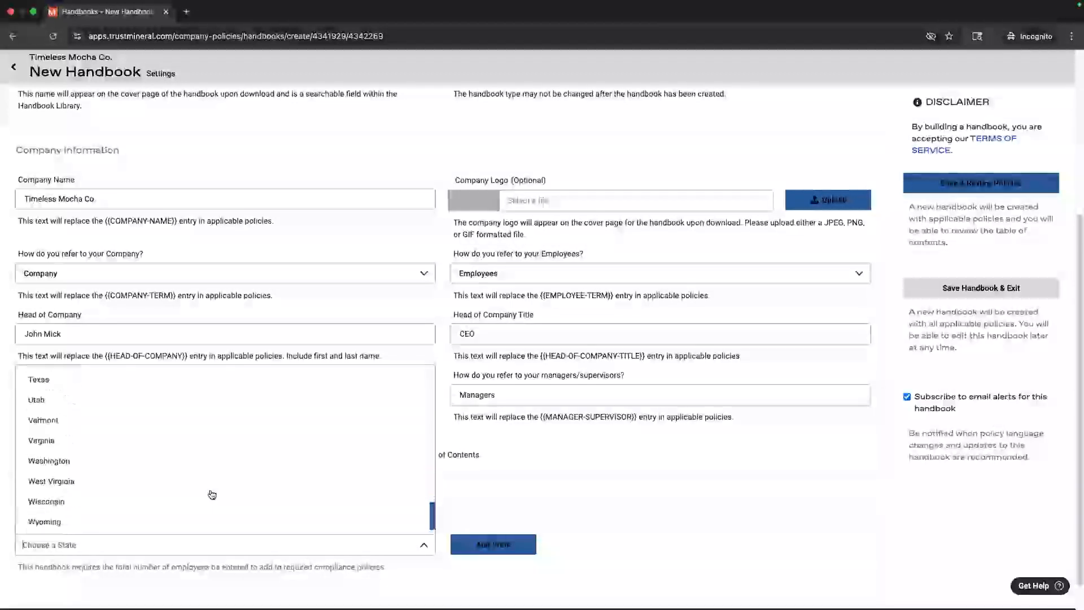
click(73, 383)
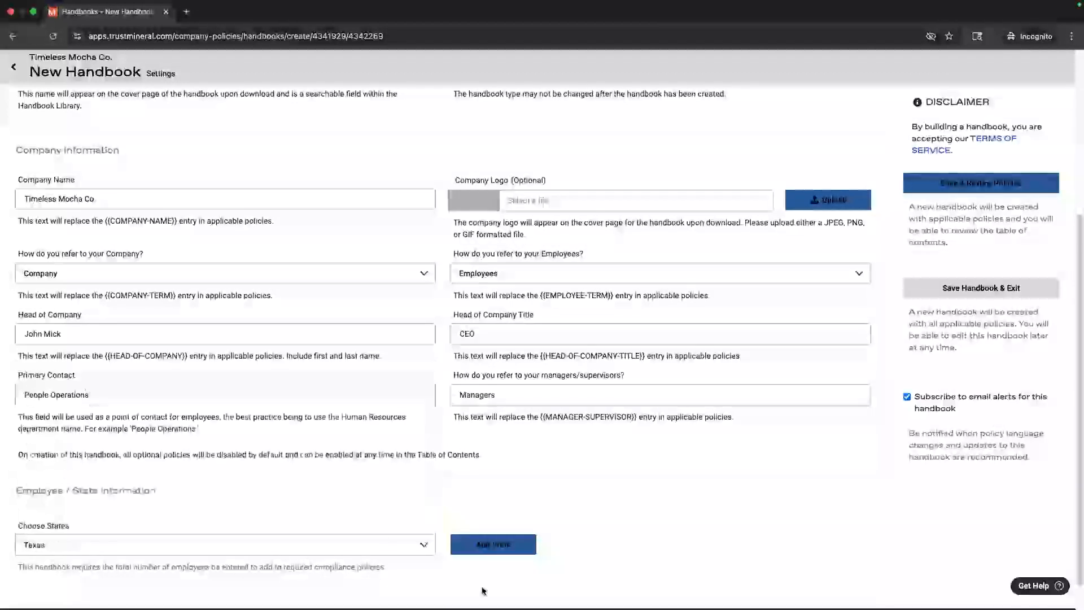
click(469, 545)
scroll(461, 512, down, 1)
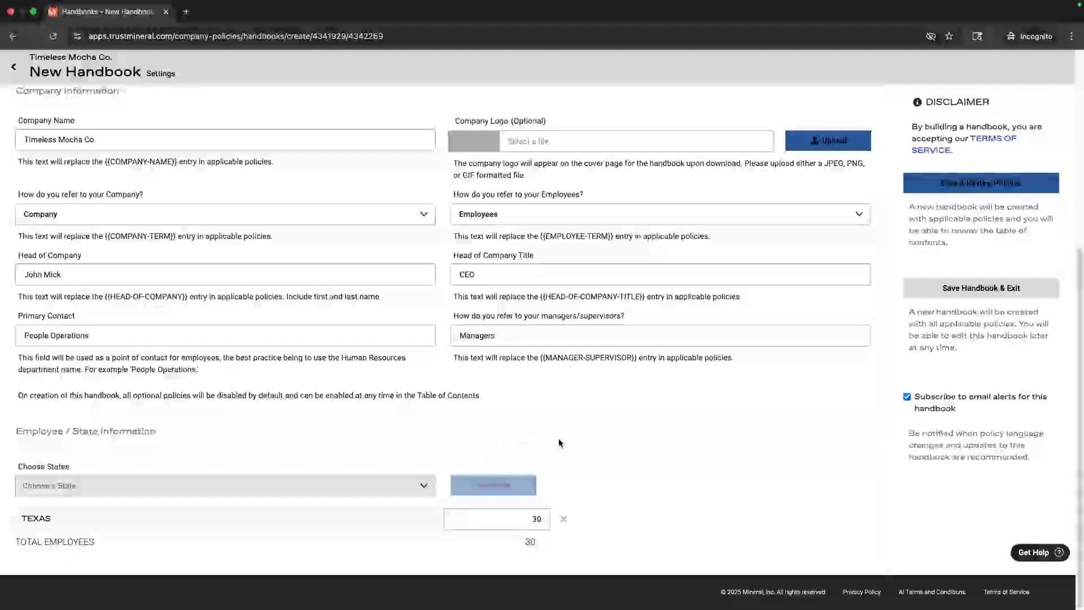
scroll(558, 438, up, 3)
scroll(558, 438, up, 3)
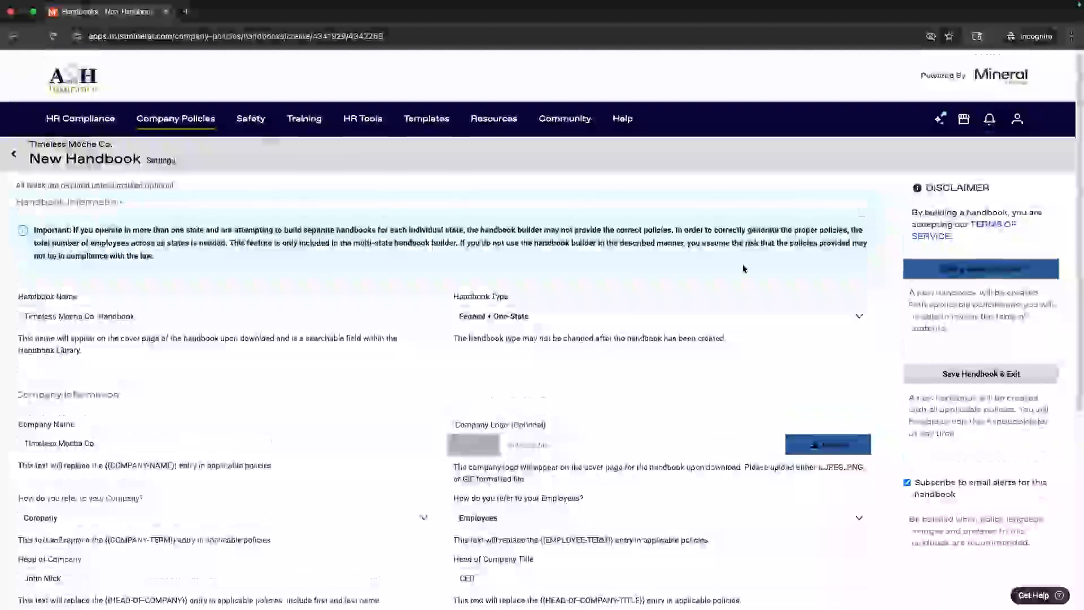
Step: Open the user account dropdown listing Company Settings and My Tools
click(1017, 119)
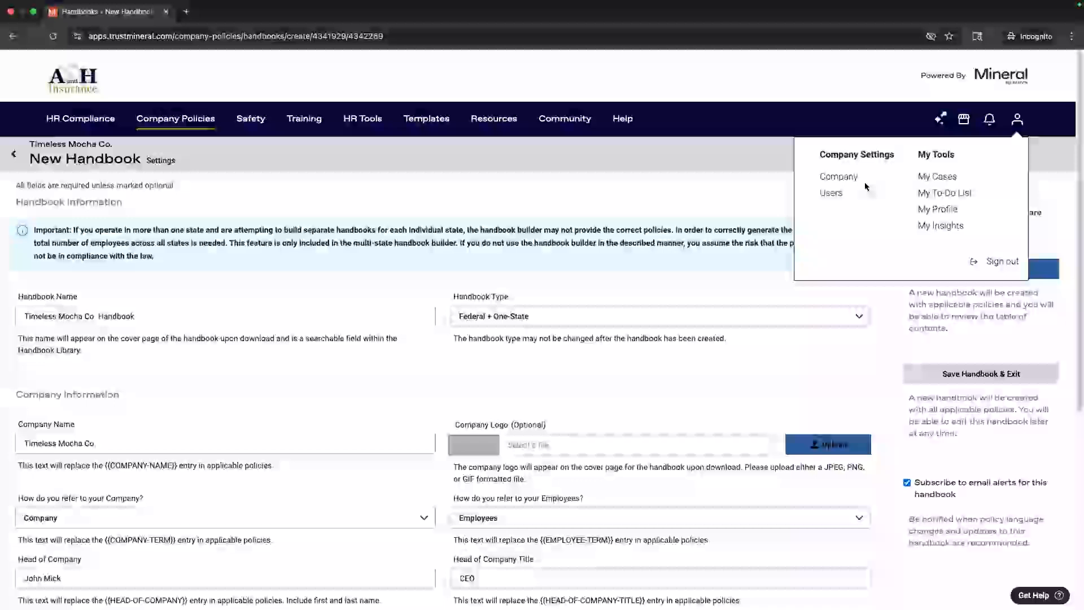
Step: Close the account dropdown and scroll back to the Primary Contact and Choose States fields
scroll(794, 407, down, 5)
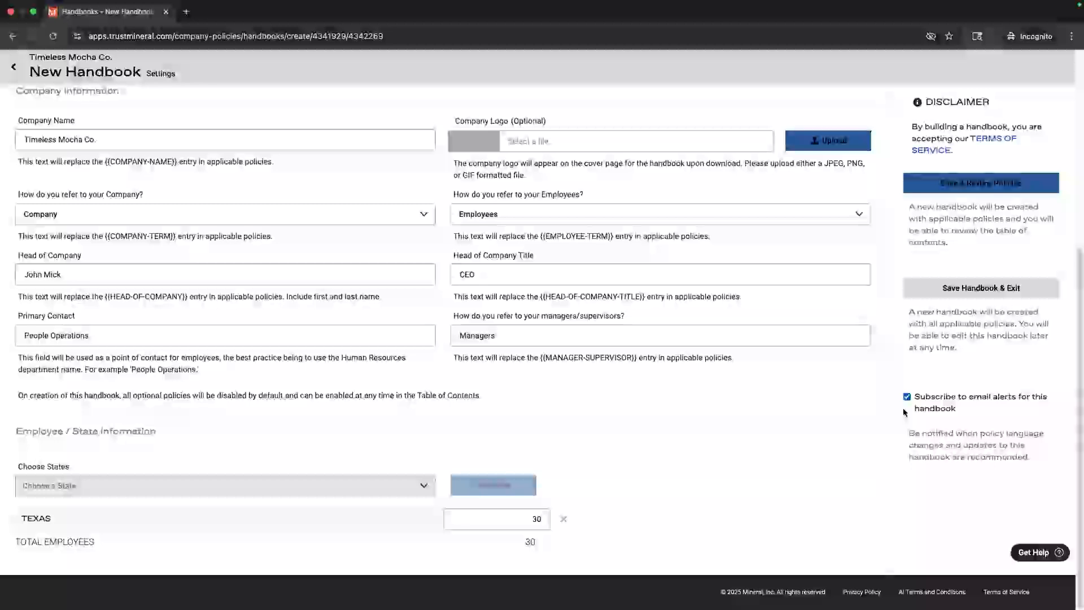
Step: Check the accepted company logo file formats, cancelling the file picker without uploading a logo
click(546, 140)
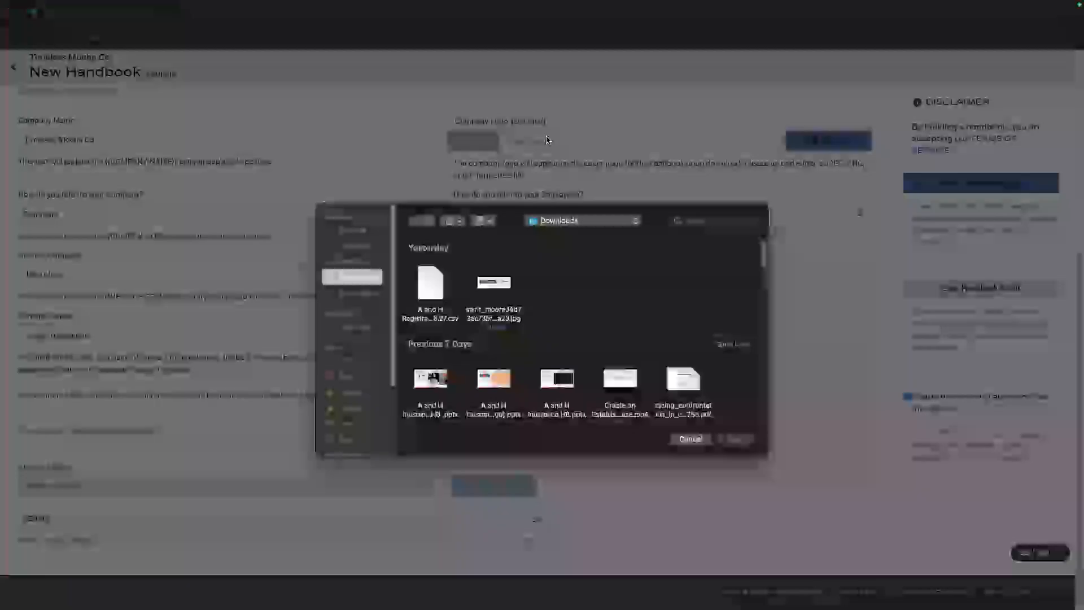
click(690, 440)
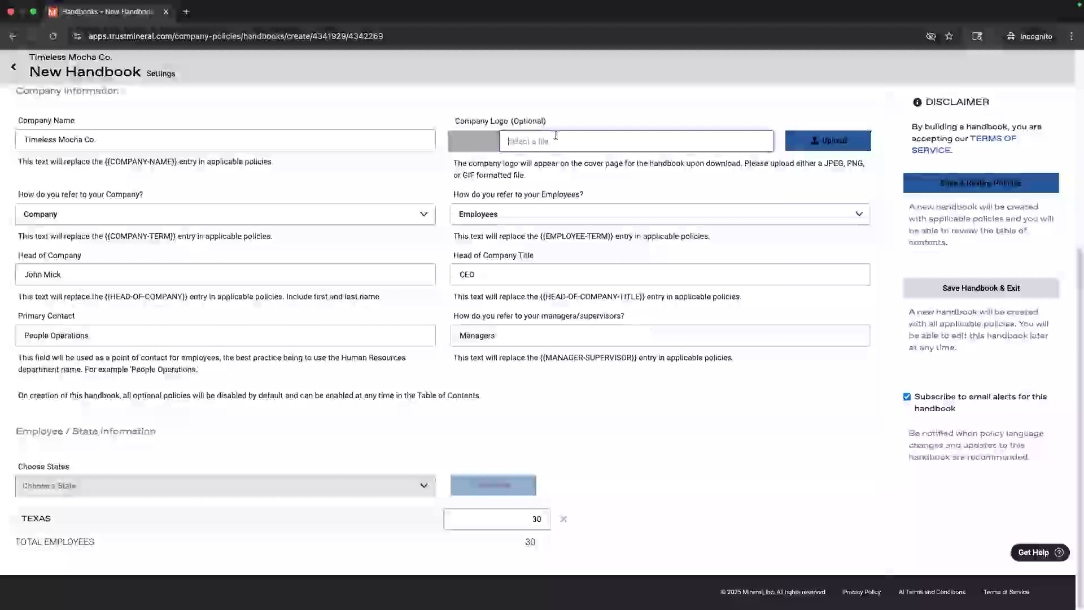
click(749, 164)
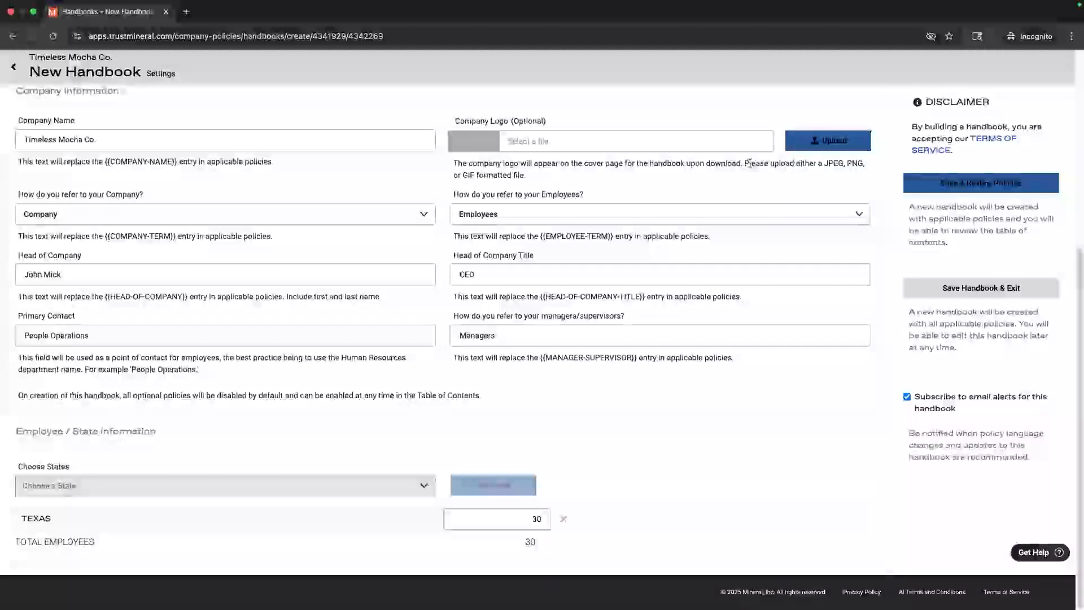
drag(749, 164, 787, 174)
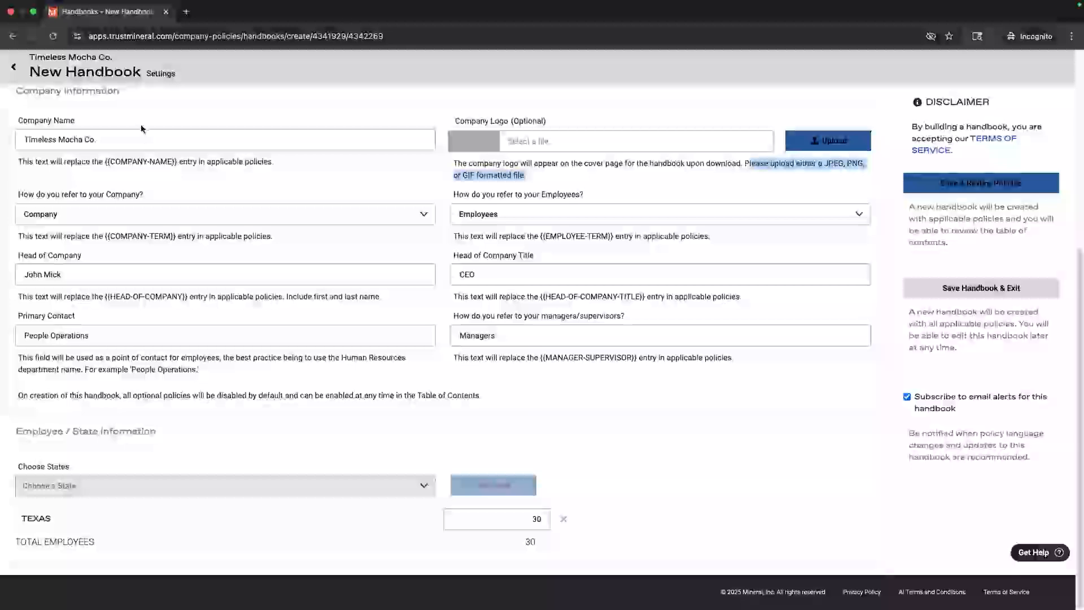
scroll(147, 127, up, 5)
mouse_move(184, 120)
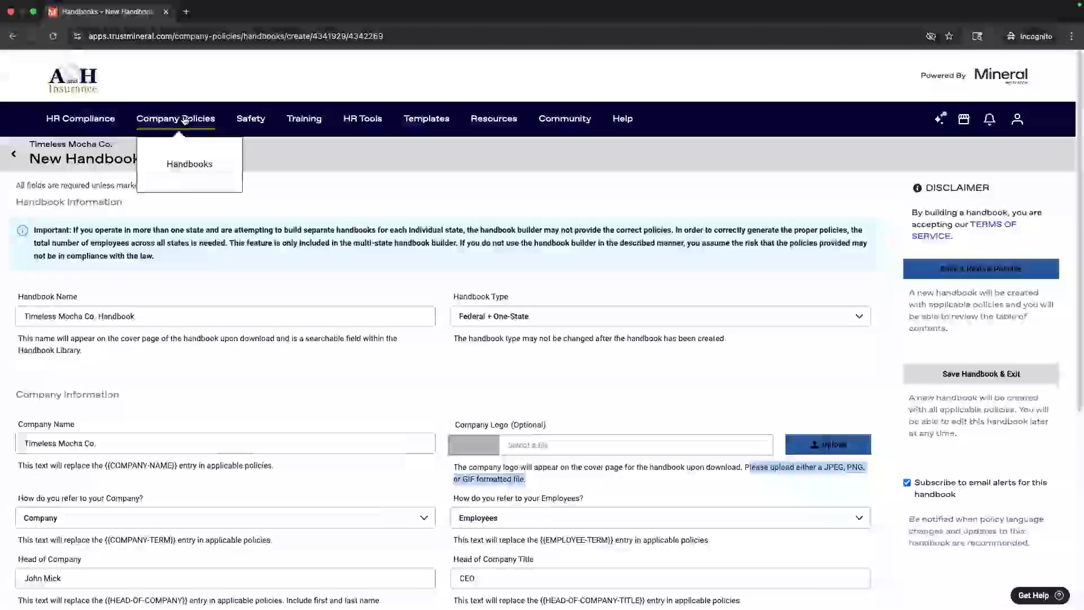
Step: Open the Timeless Mocha Co. Texas handbook's contents from the Handbooks library
click(191, 164)
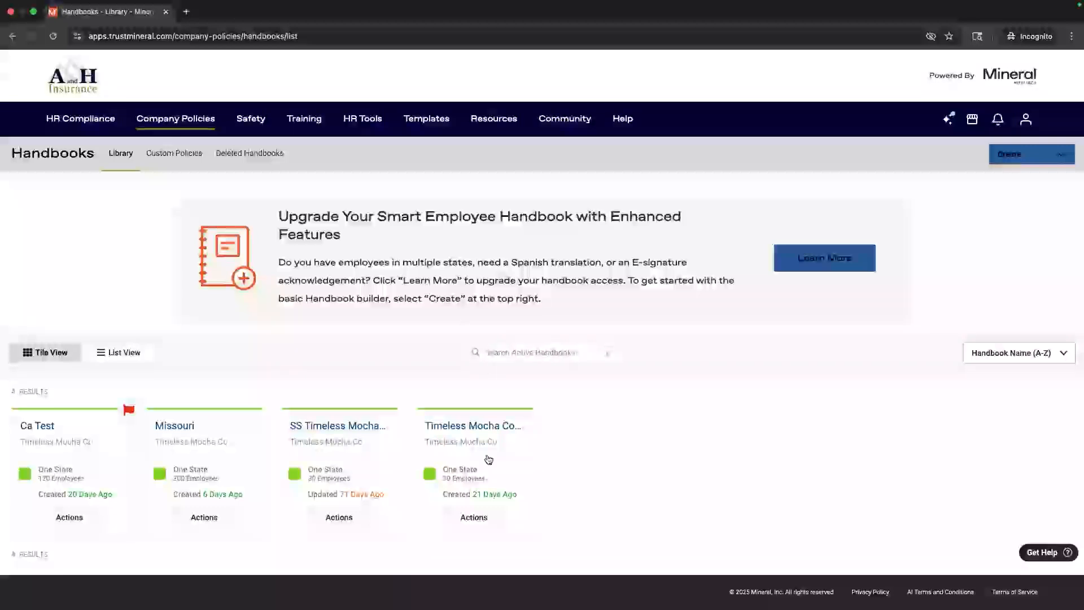
click(457, 434)
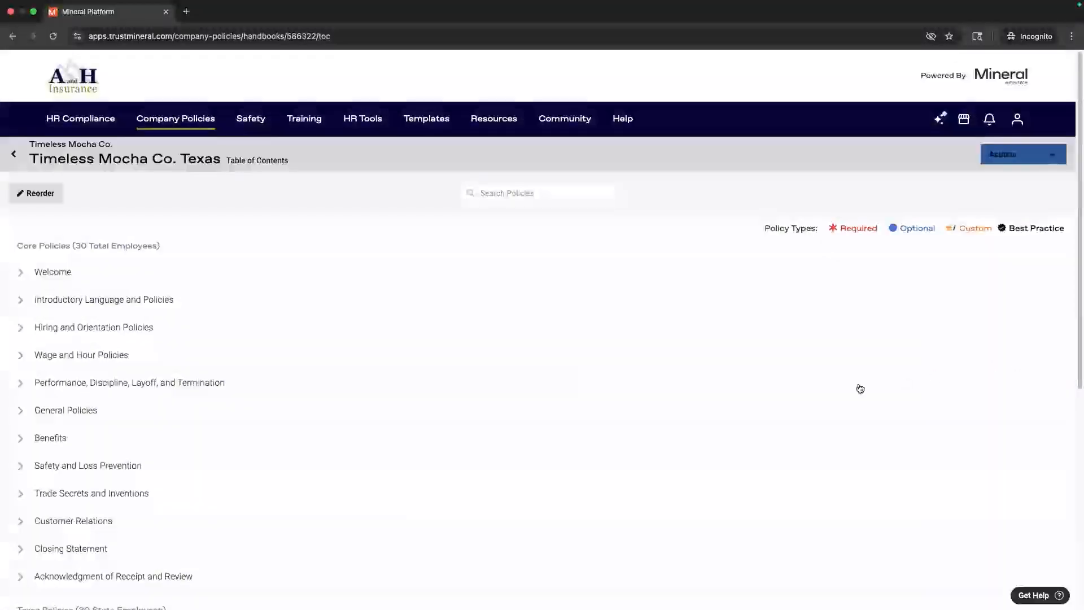
Step: Scroll through the Texas handbook's contents, from Welcome down to Texas Policies and back
scroll(729, 397, down, 2)
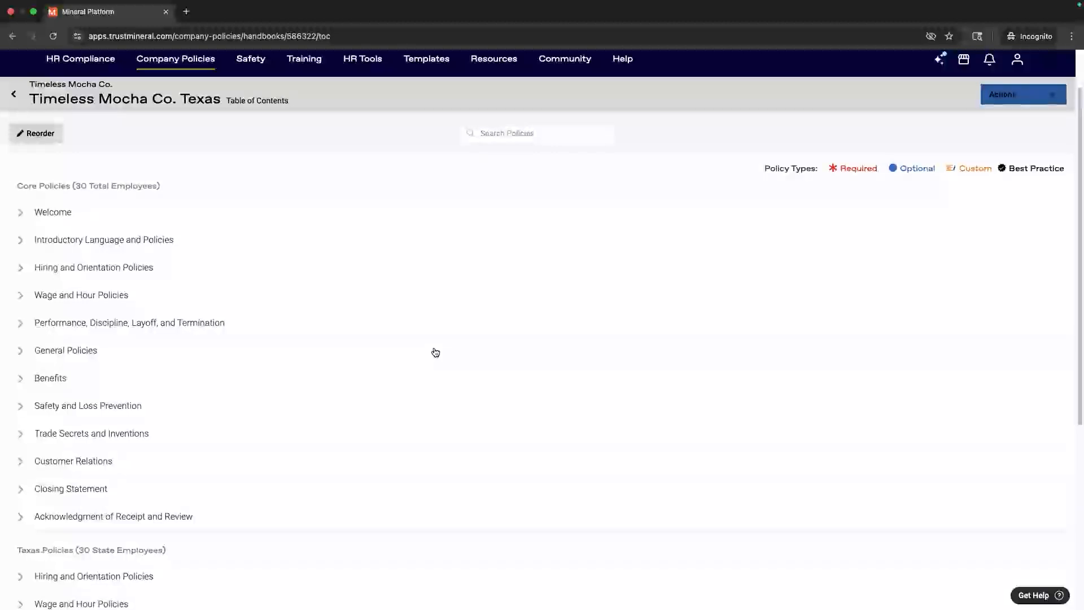
scroll(395, 375, down, 5)
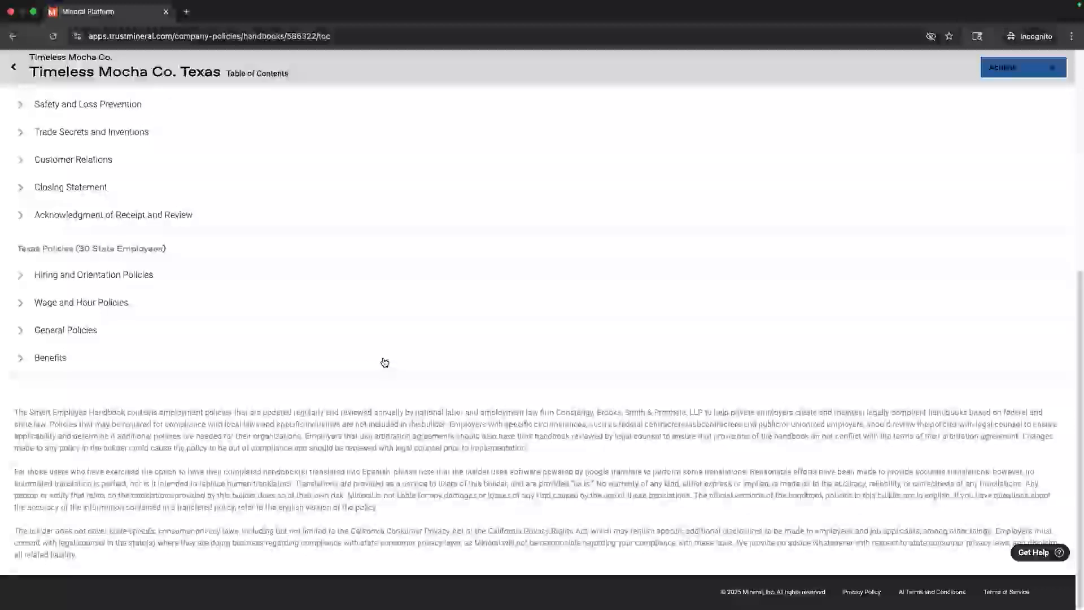
scroll(367, 297, up, 4)
scroll(366, 298, up, 3)
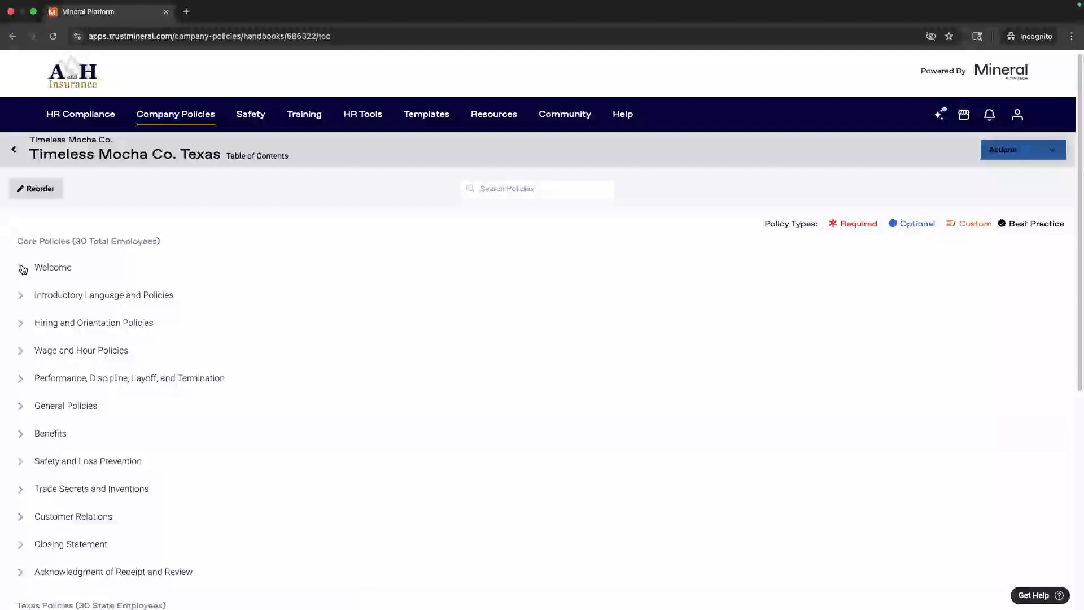
Step: Toggle Welcome and expand Hiring and Orientation Policies to show its eleven policies
click(22, 269)
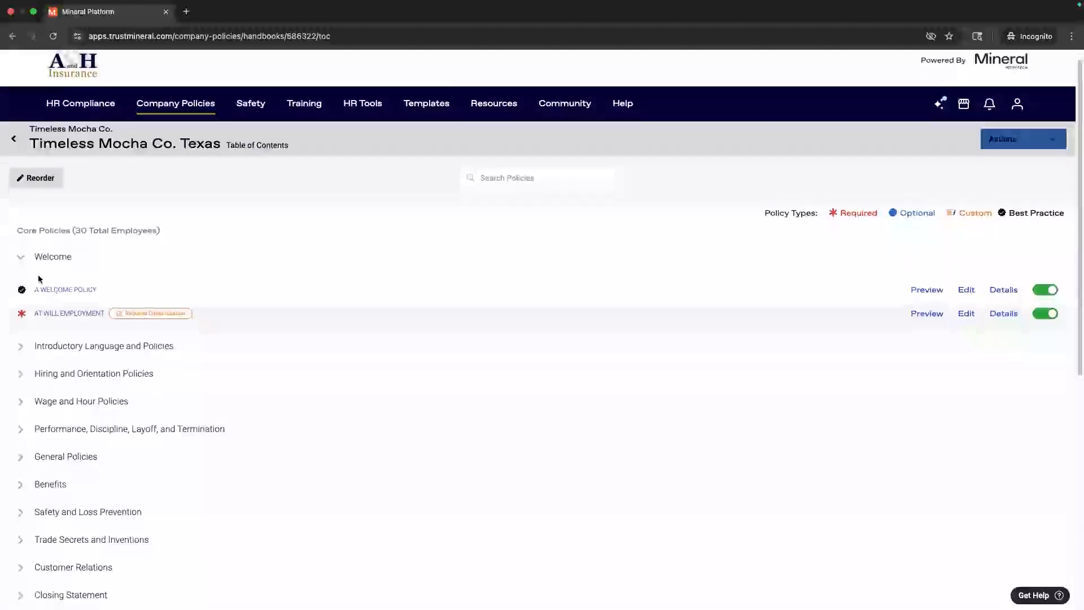
scroll(75, 200, down, 2)
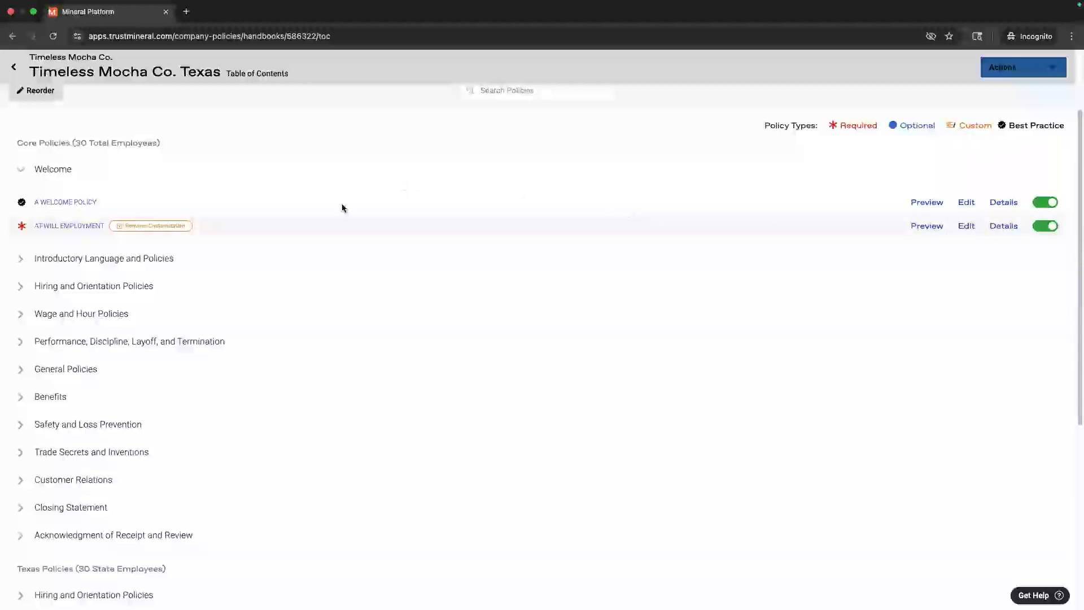
click(22, 288)
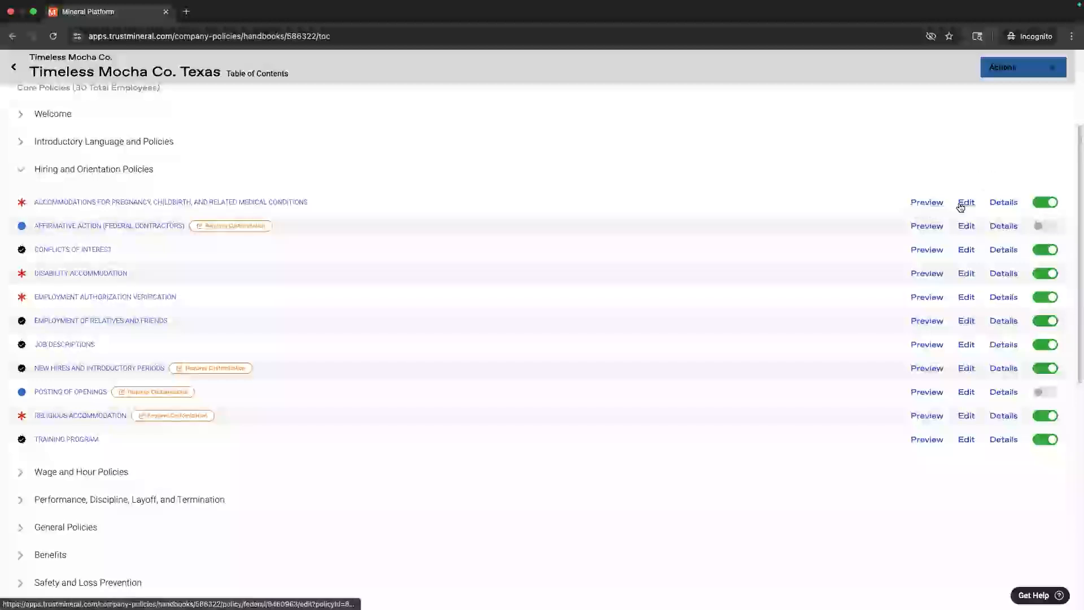
Step: Edit the Conflicts of Interest policy and place the cursor in its Policy Language editor
click(966, 250)
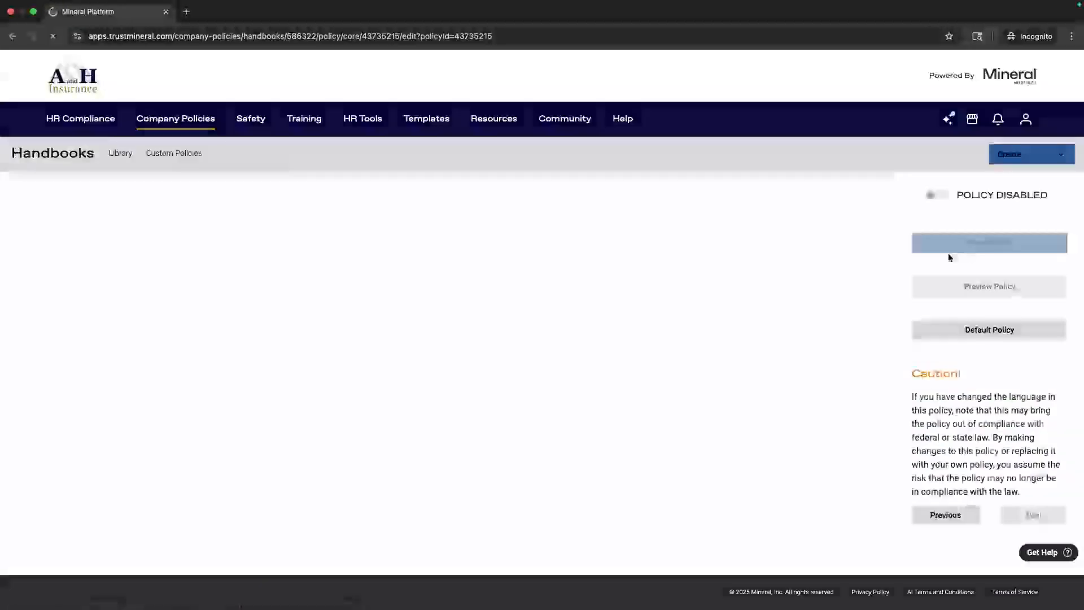
scroll(487, 325, down, 3)
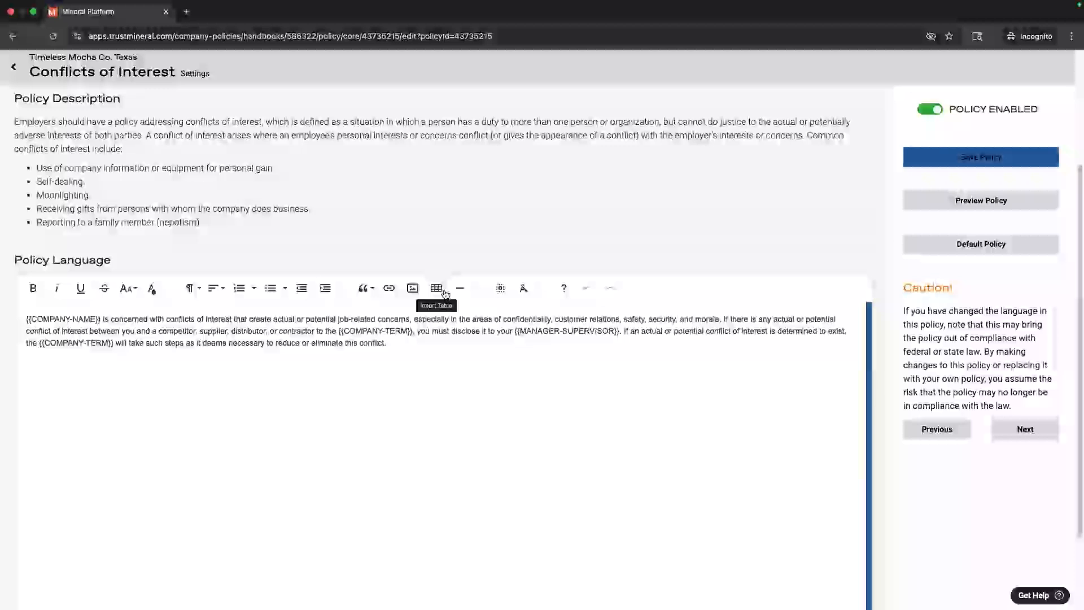
click(432, 348)
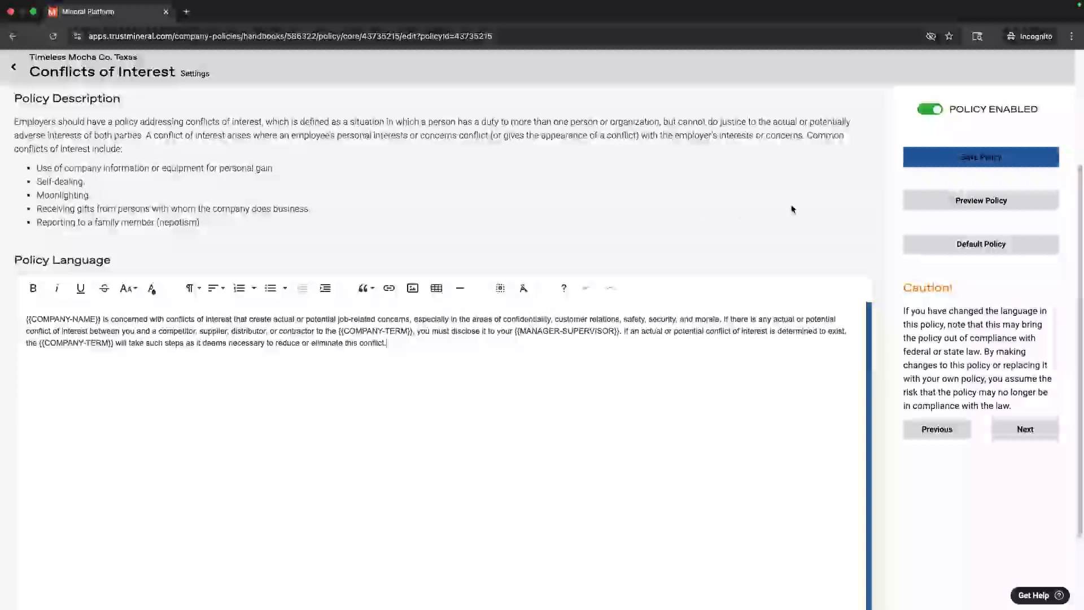
click(925, 244)
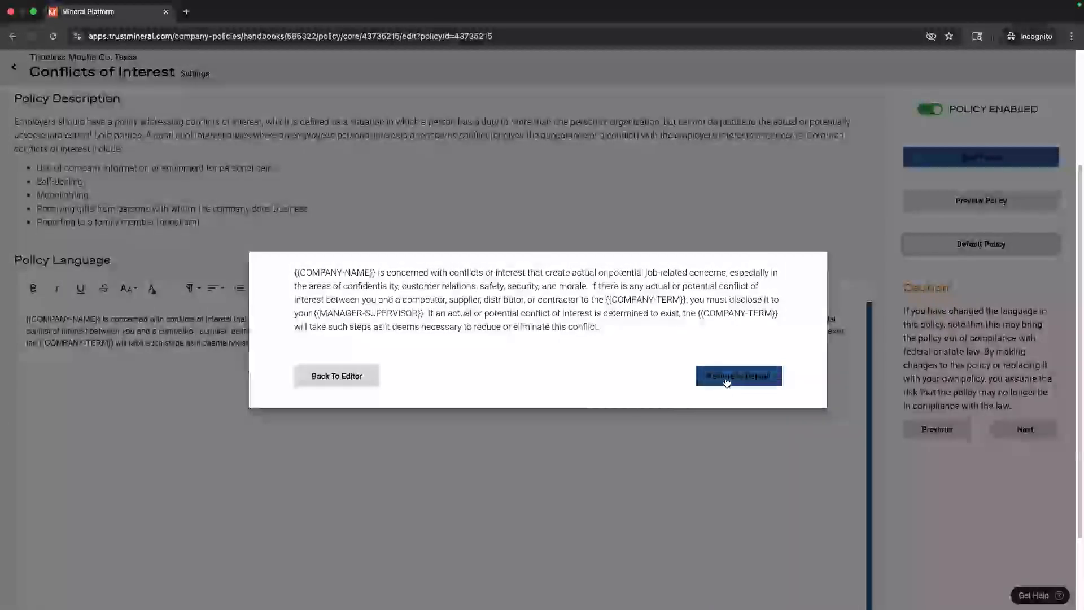
click(725, 377)
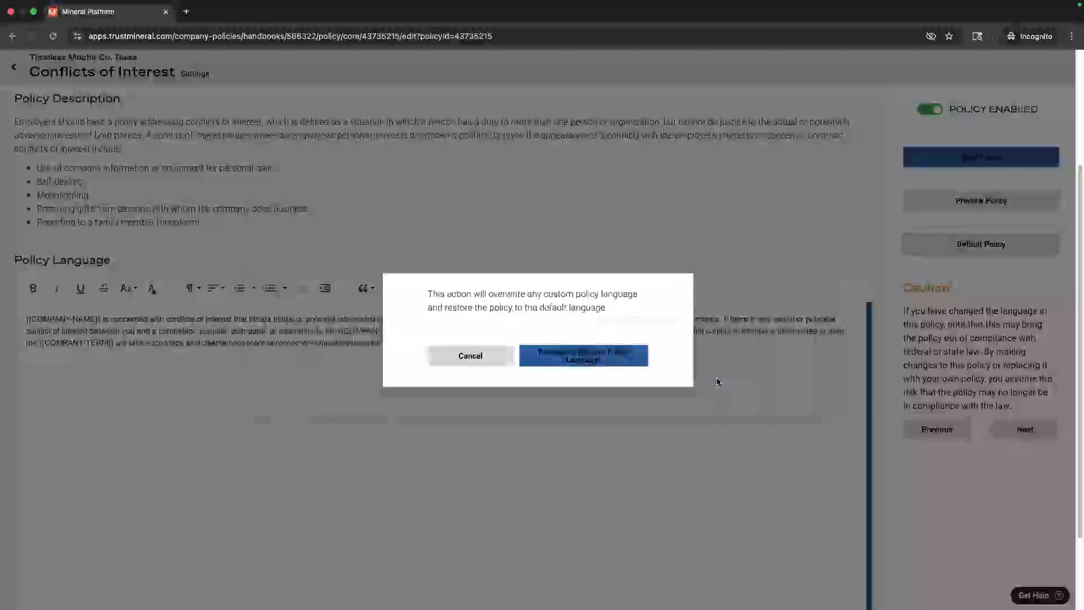
click(610, 360)
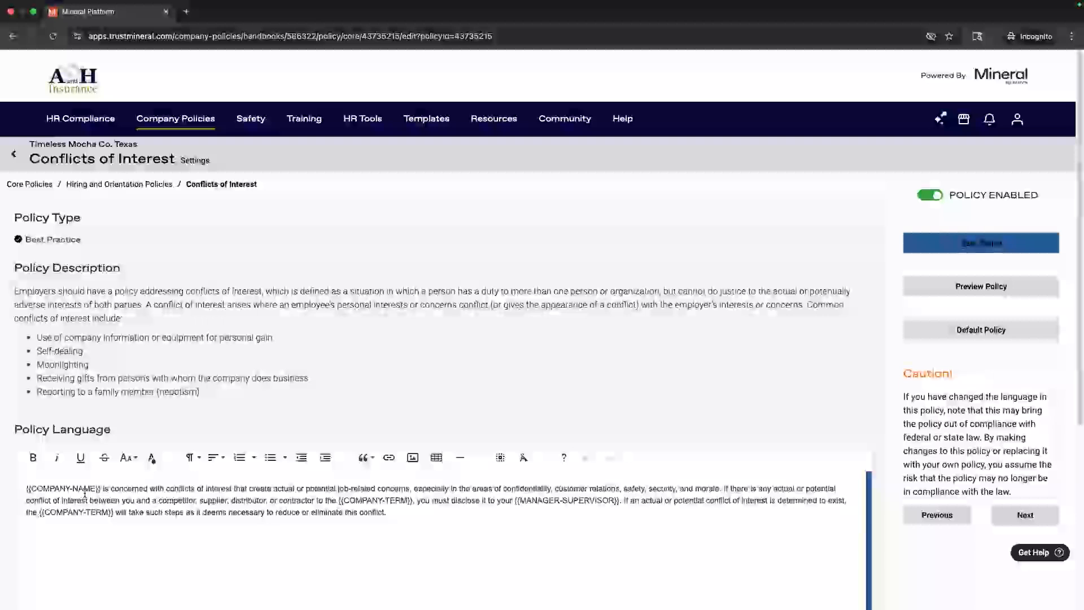
Step: Preview the Conflicts of Interest policy as employees see it, then go back
click(926, 296)
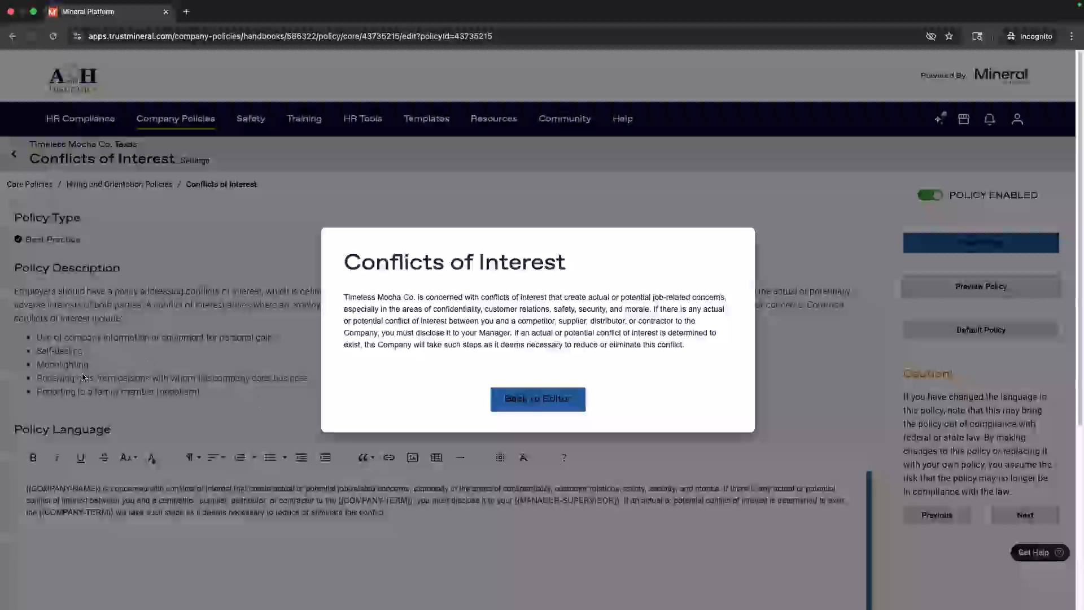
click(537, 398)
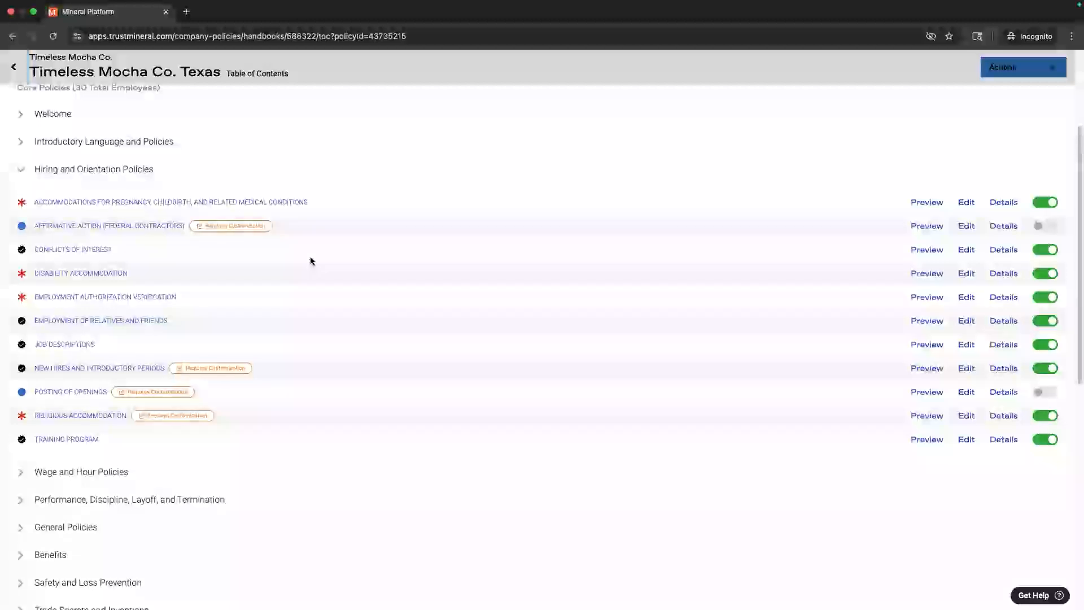
Step: Scroll the Texas contents, then go to Company Policies > Handbooks
scroll(286, 271, down, 3)
scroll(285, 272, up, 8)
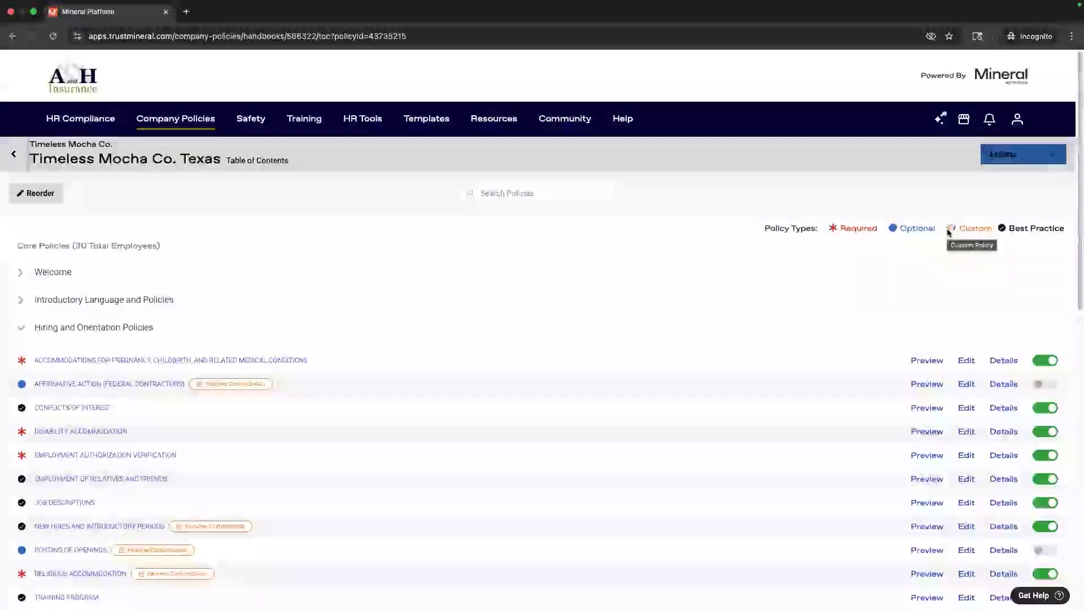
mouse_move(191, 144)
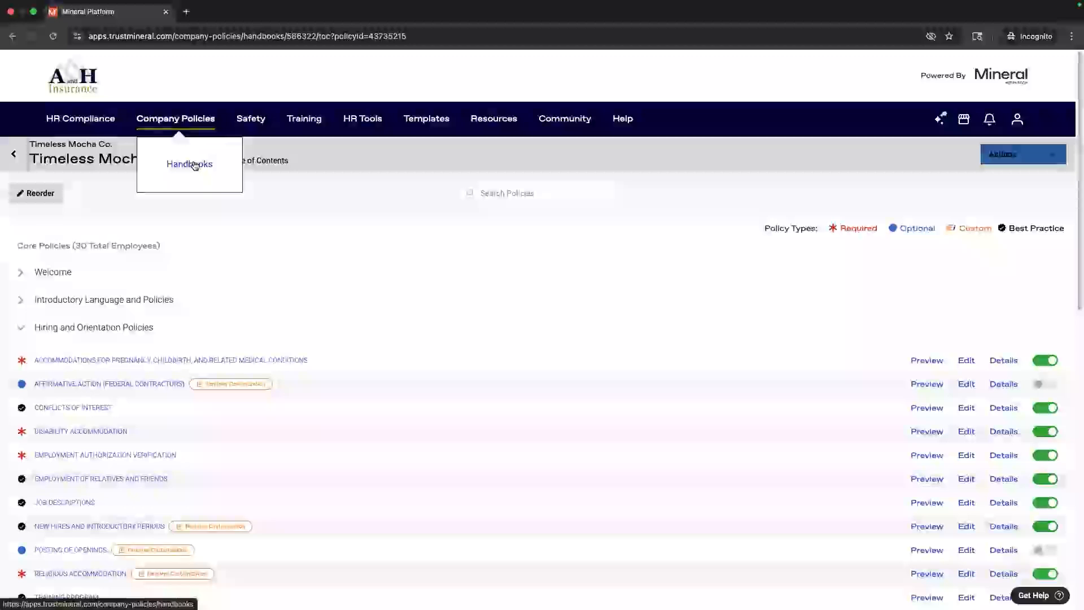
click(194, 164)
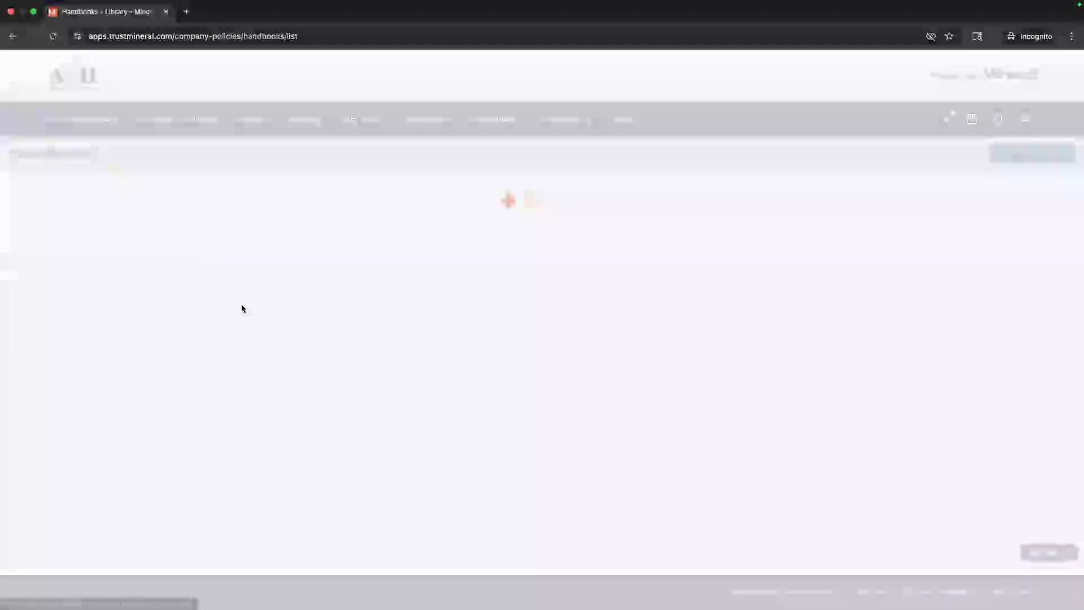
Step: Open the Missouri handbook and scroll its contents down to Custom Policies and back
click(184, 425)
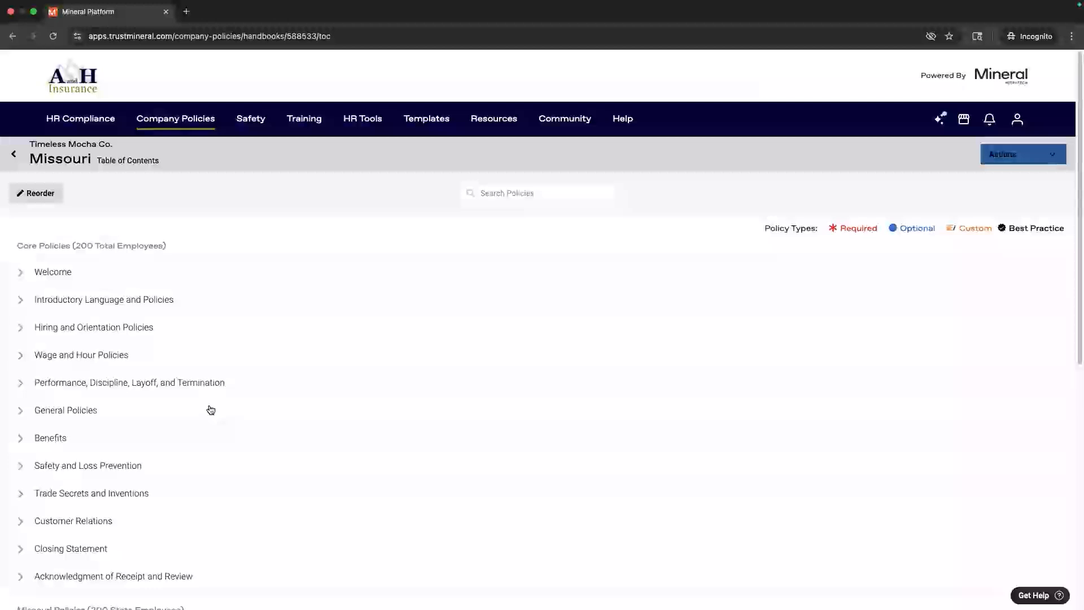
scroll(210, 410, down, 1)
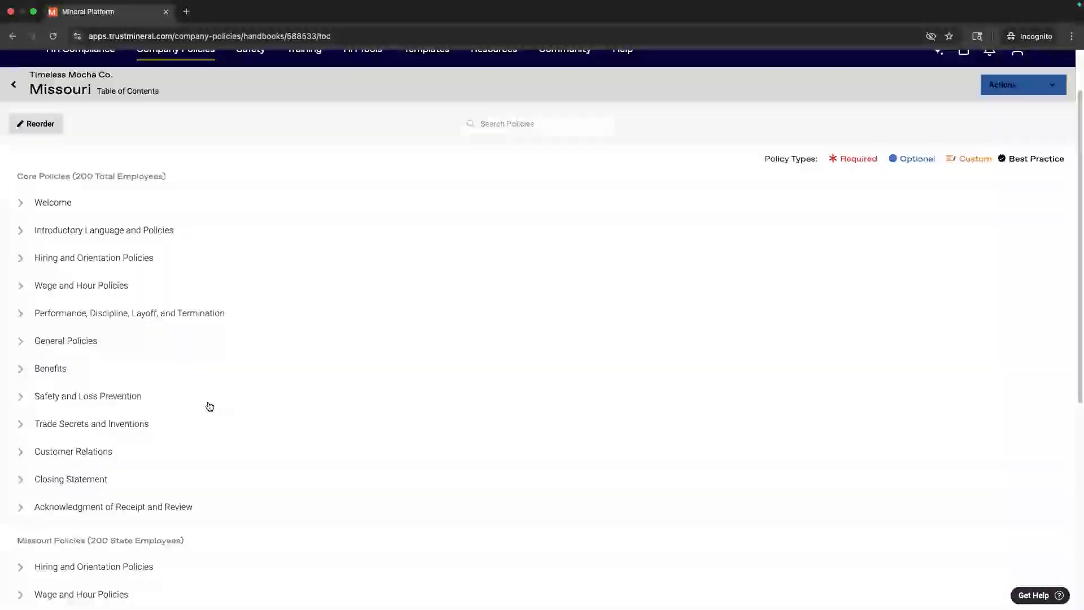
scroll(208, 404, down, 1)
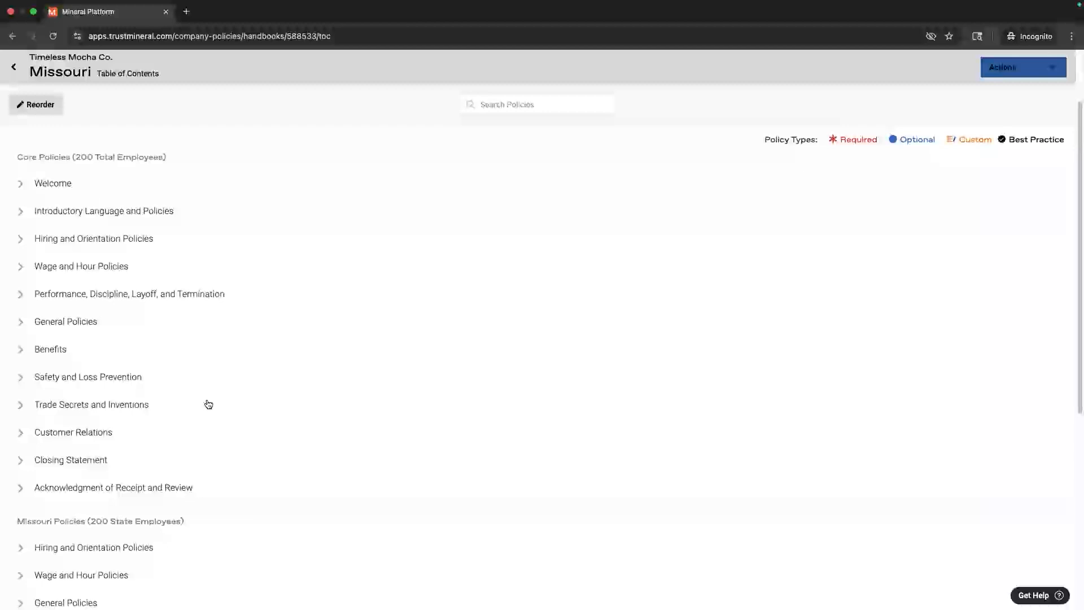
scroll(208, 404, down, 5)
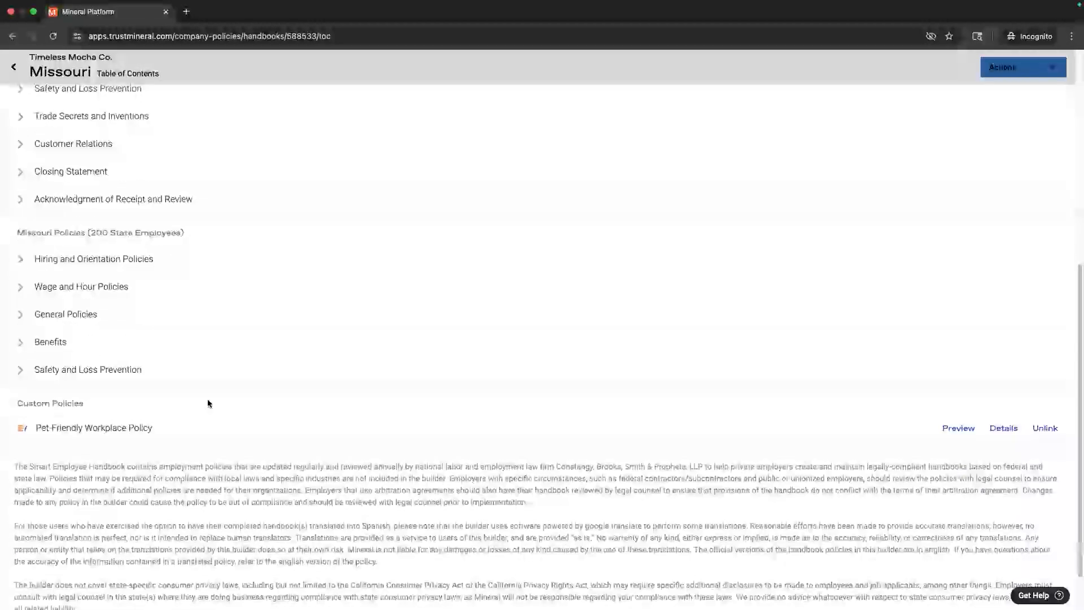
scroll(208, 400, down, 1)
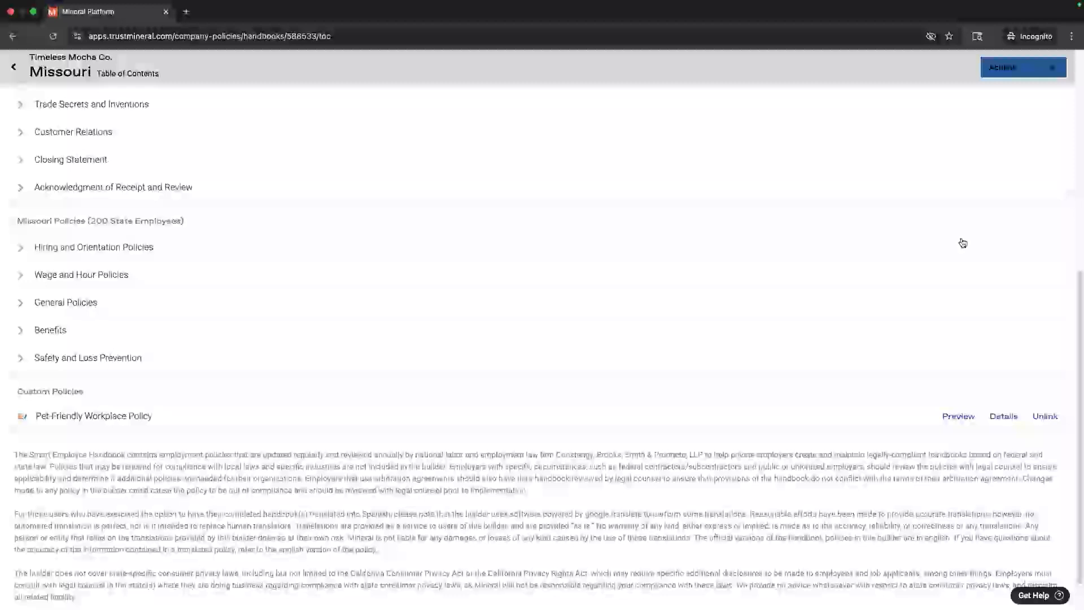
scroll(960, 245, up, 7)
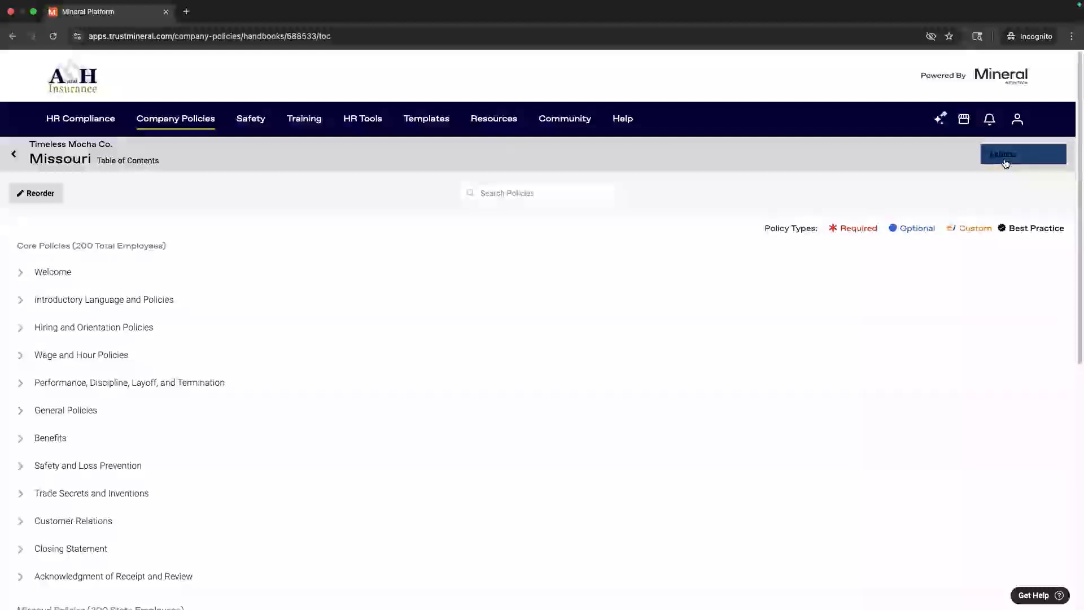
click(1005, 163)
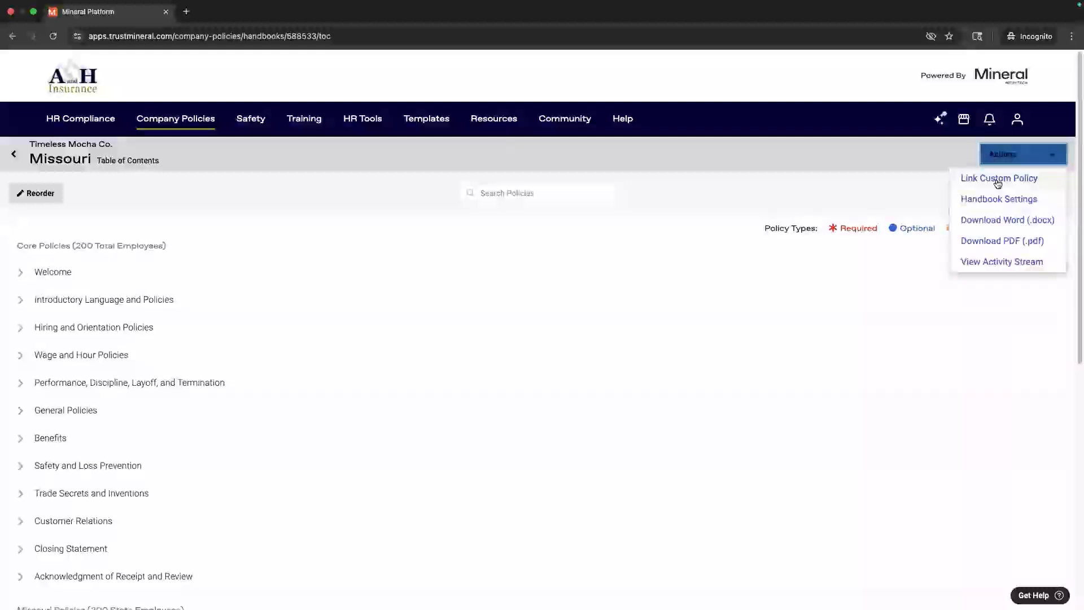
click(997, 179)
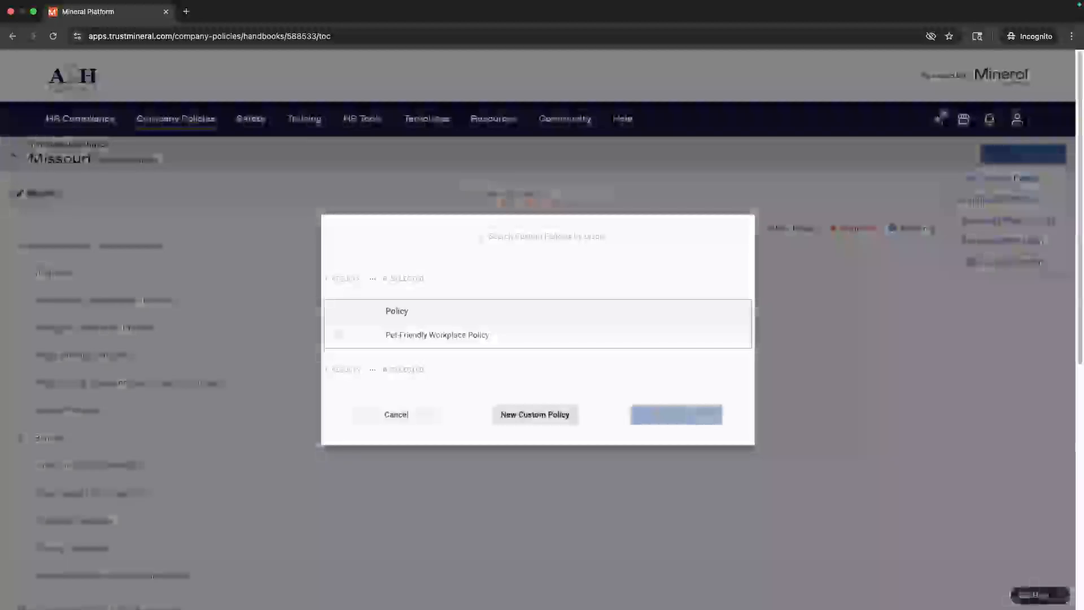
click(548, 414)
click(291, 252)
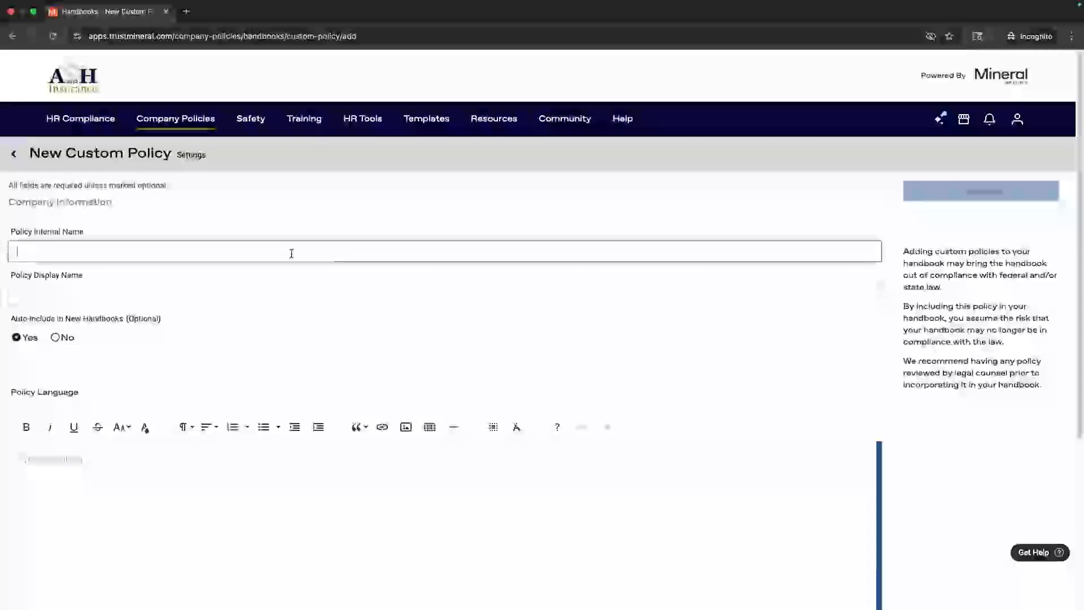
click(287, 289)
click(251, 257)
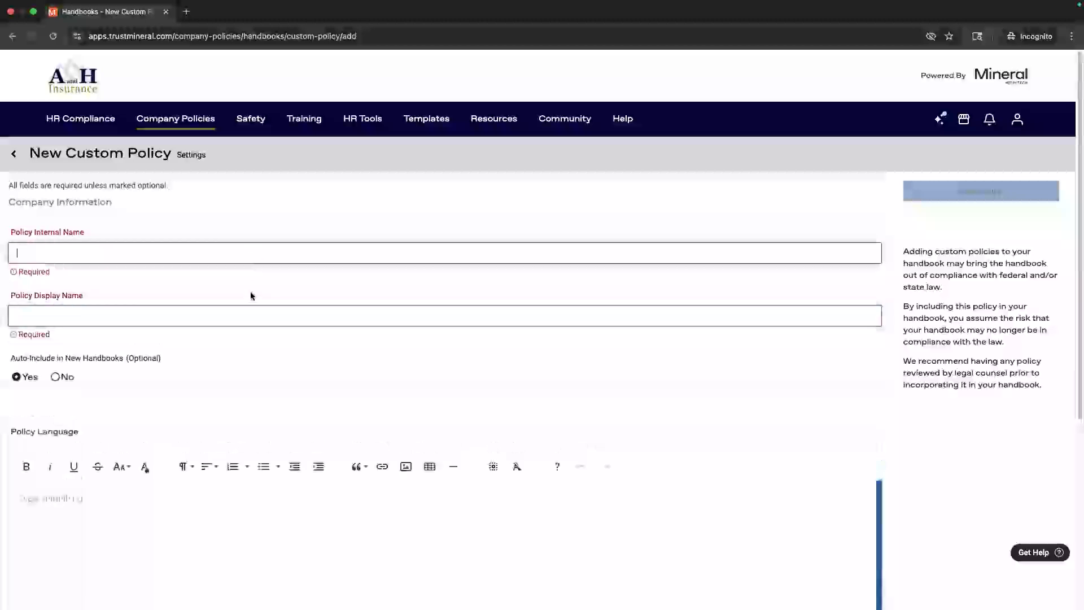
click(252, 304)
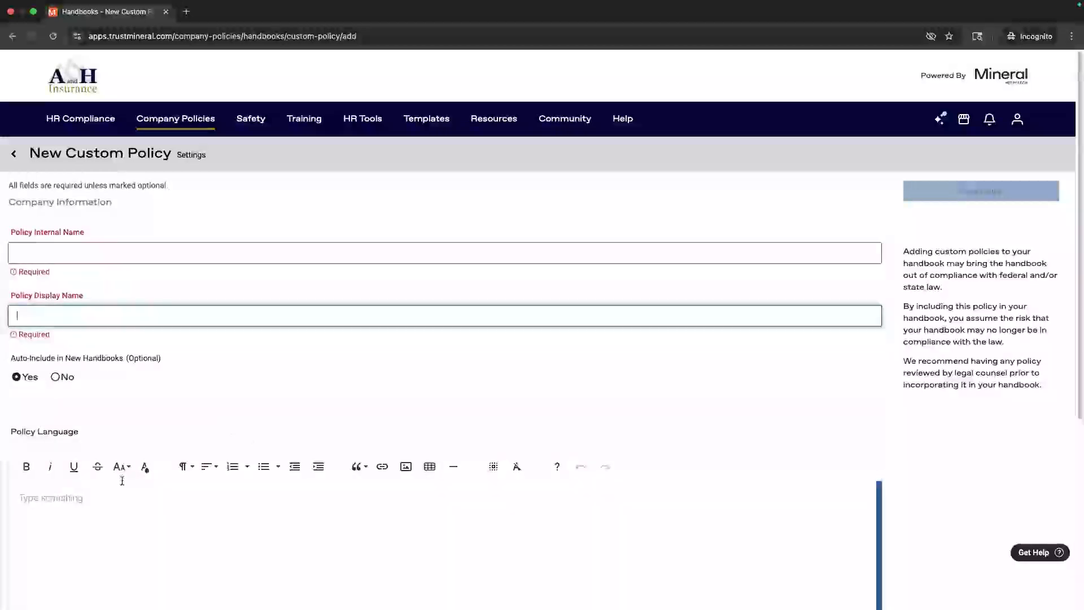
click(80, 496)
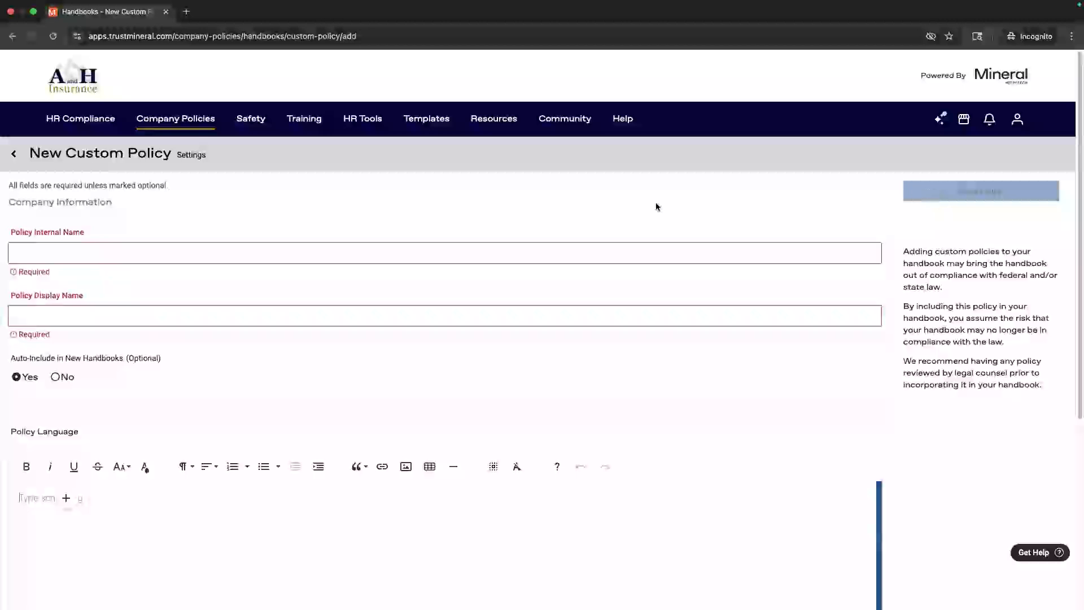
mouse_move(180, 119)
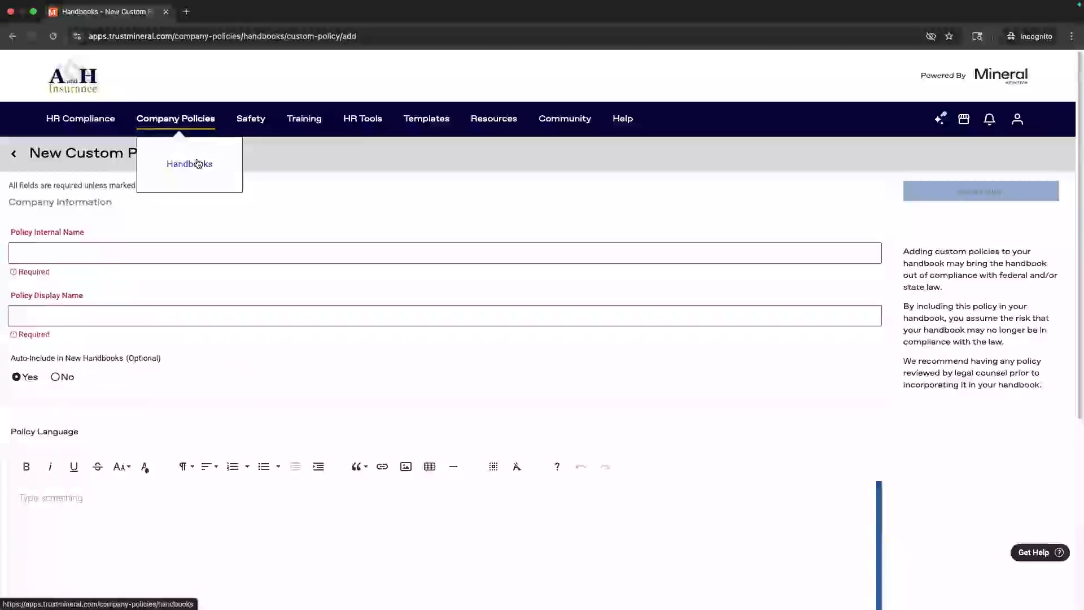
click(12, 35)
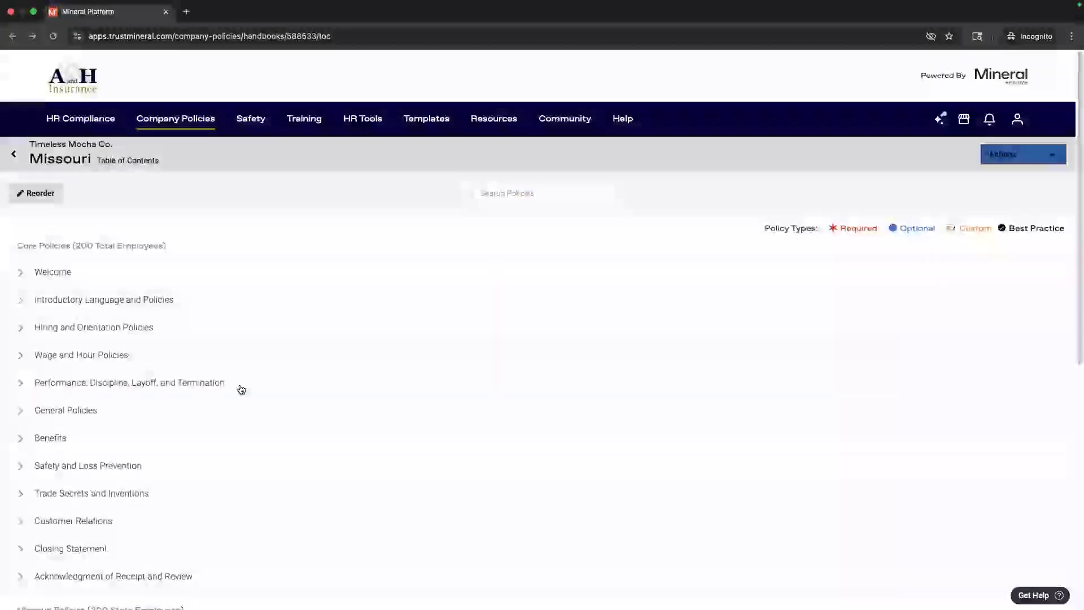
scroll(241, 390, down, 10)
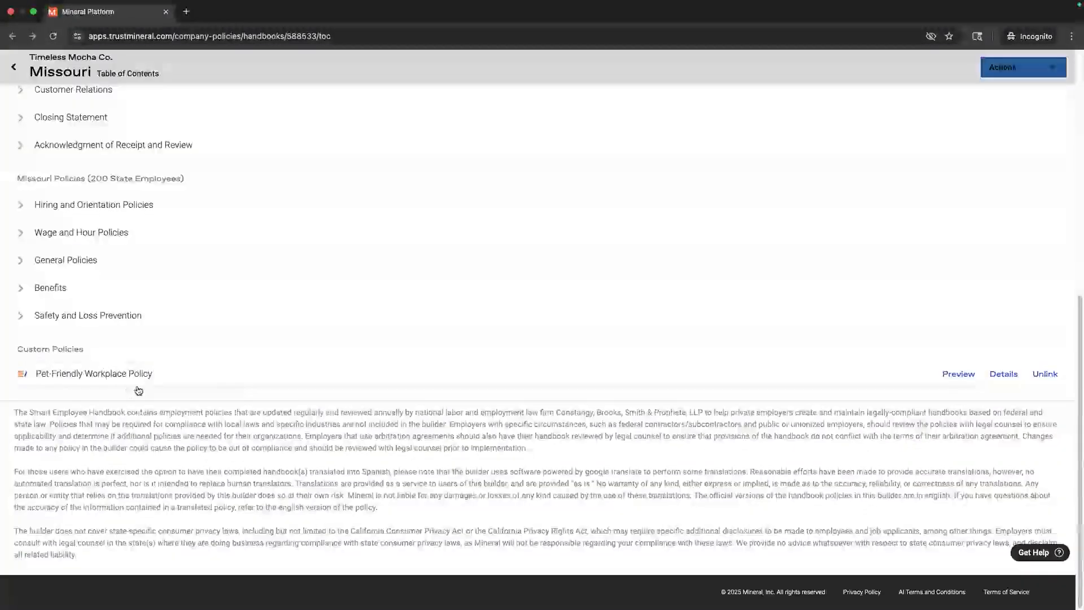
scroll(139, 390, up, 10)
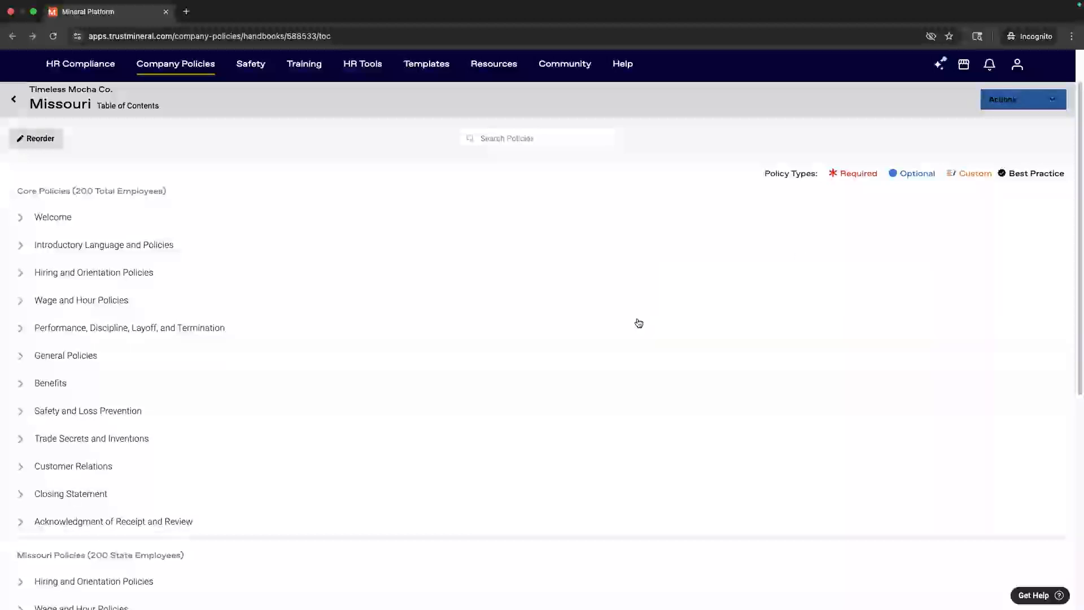
click(23, 139)
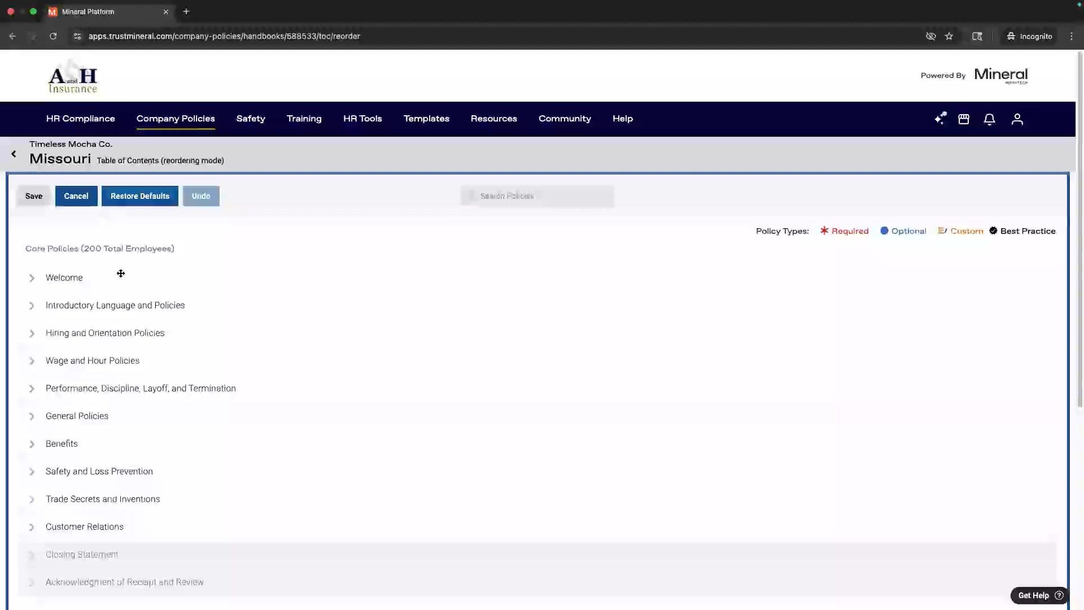
scroll(119, 277, down, 5)
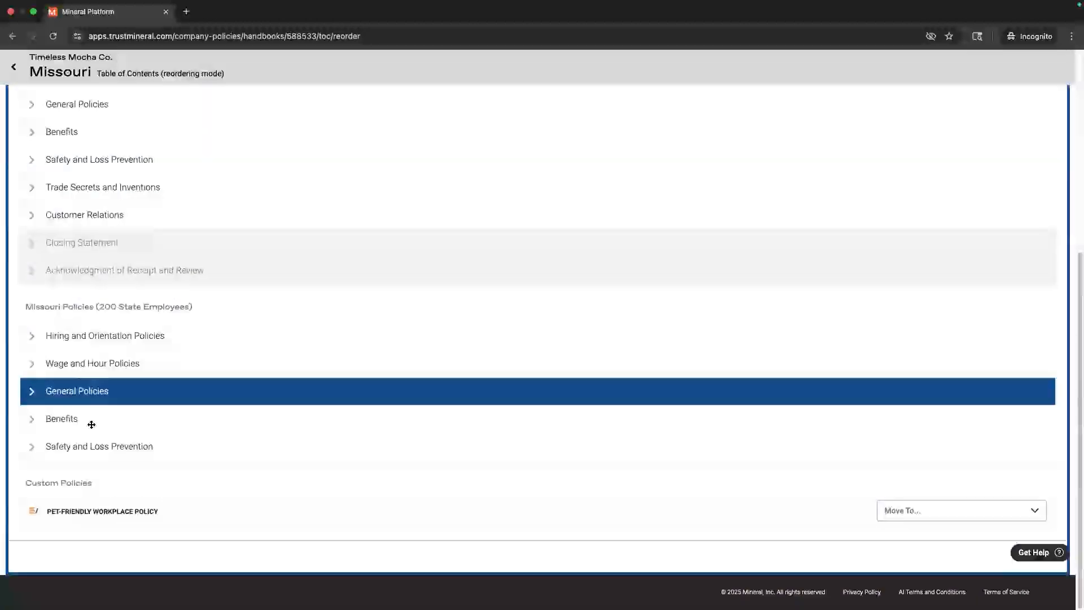
drag(34, 515, 91, 520)
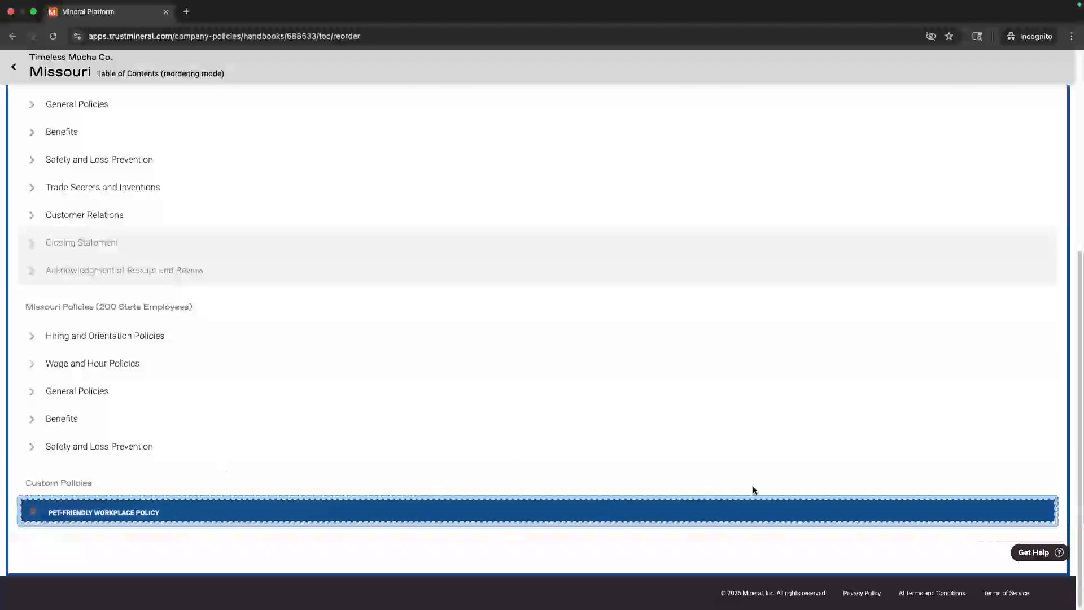
click(1027, 513)
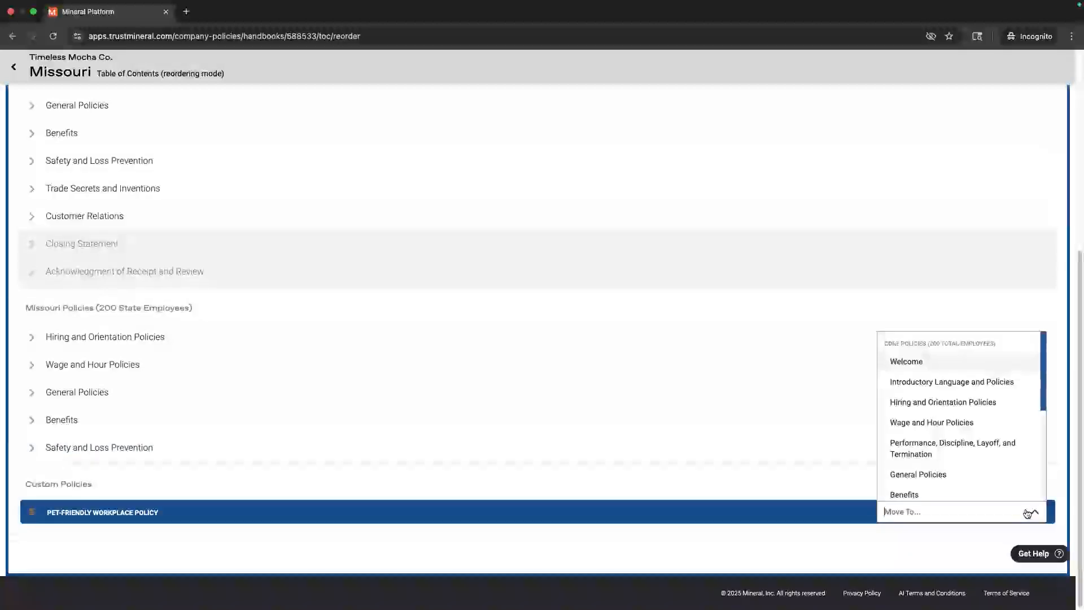
scroll(986, 465, down, 6)
scroll(919, 464, up, 6)
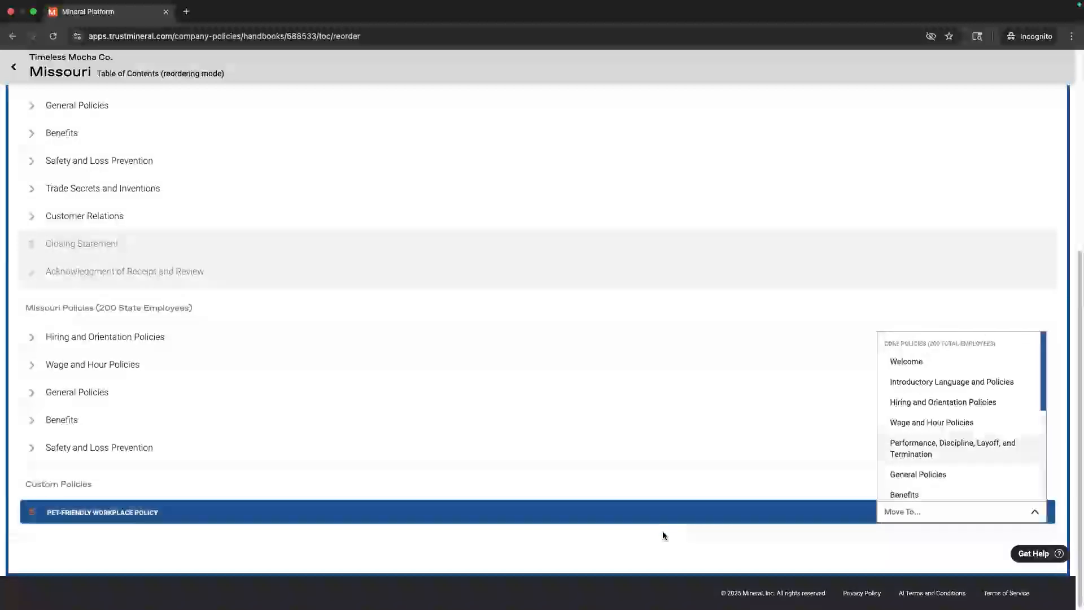
click(633, 547)
scroll(571, 491, up, 6)
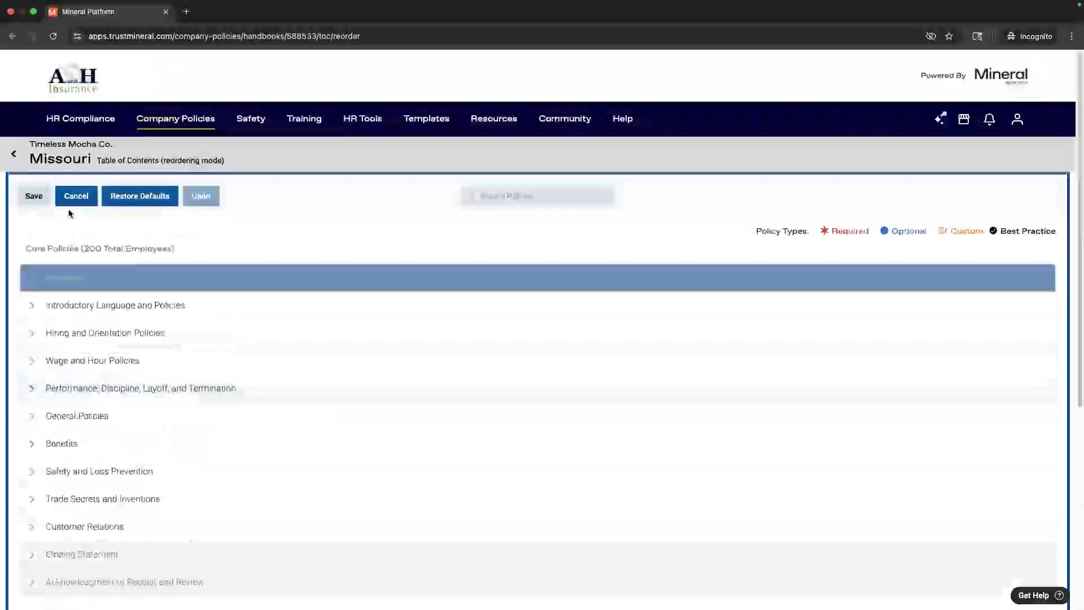
click(67, 205)
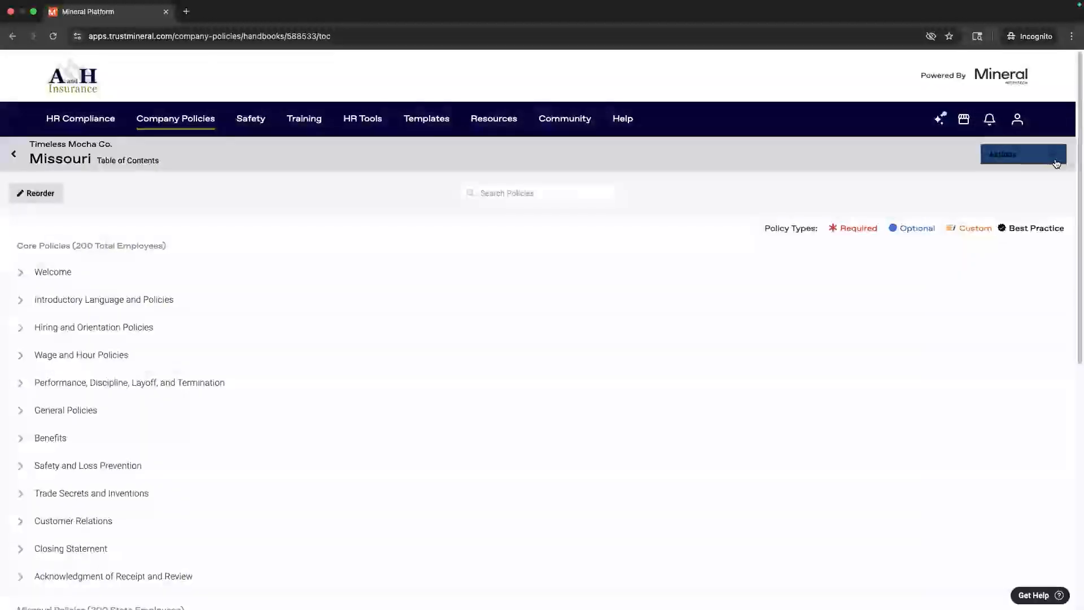
click(1058, 161)
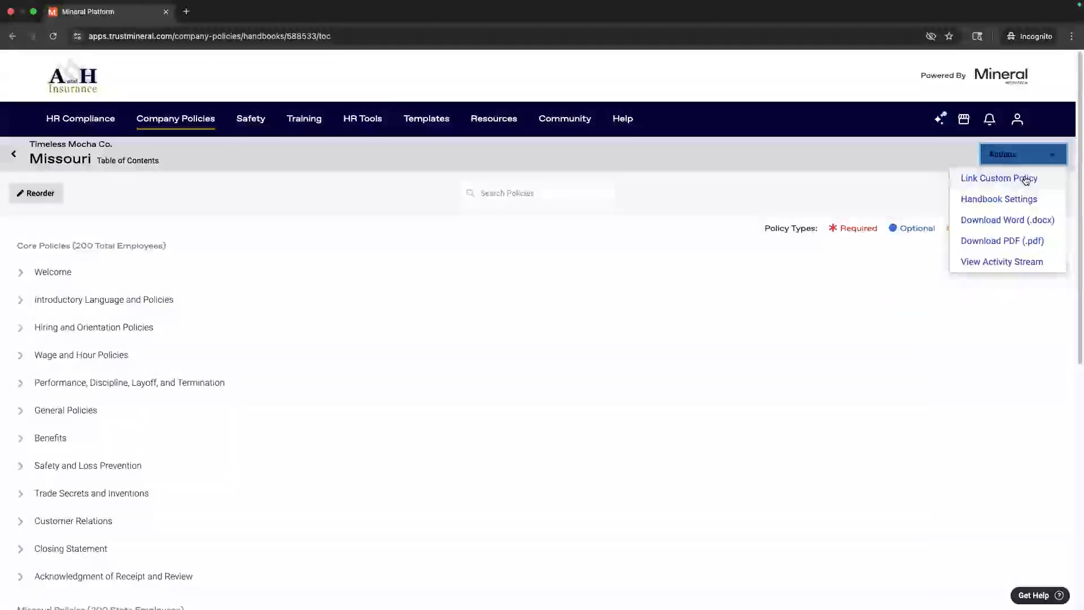
click(1036, 263)
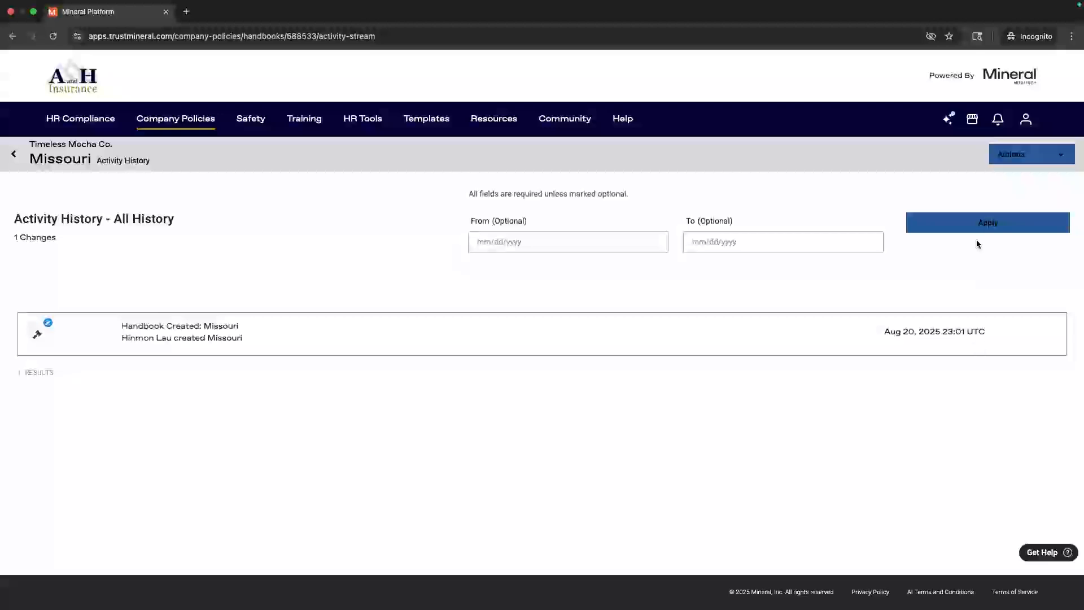
click(1009, 158)
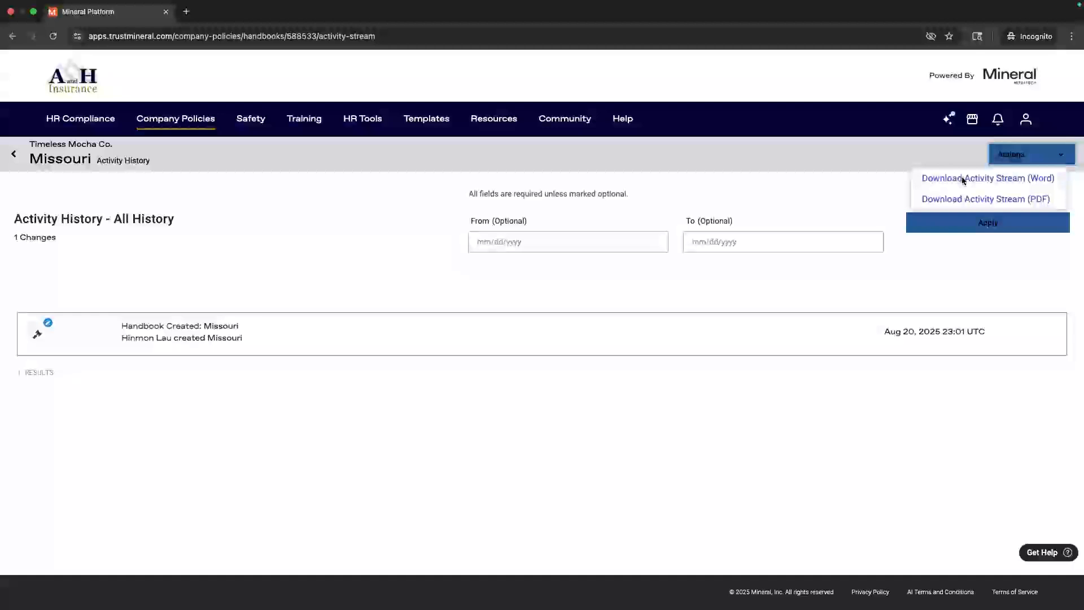
click(13, 36)
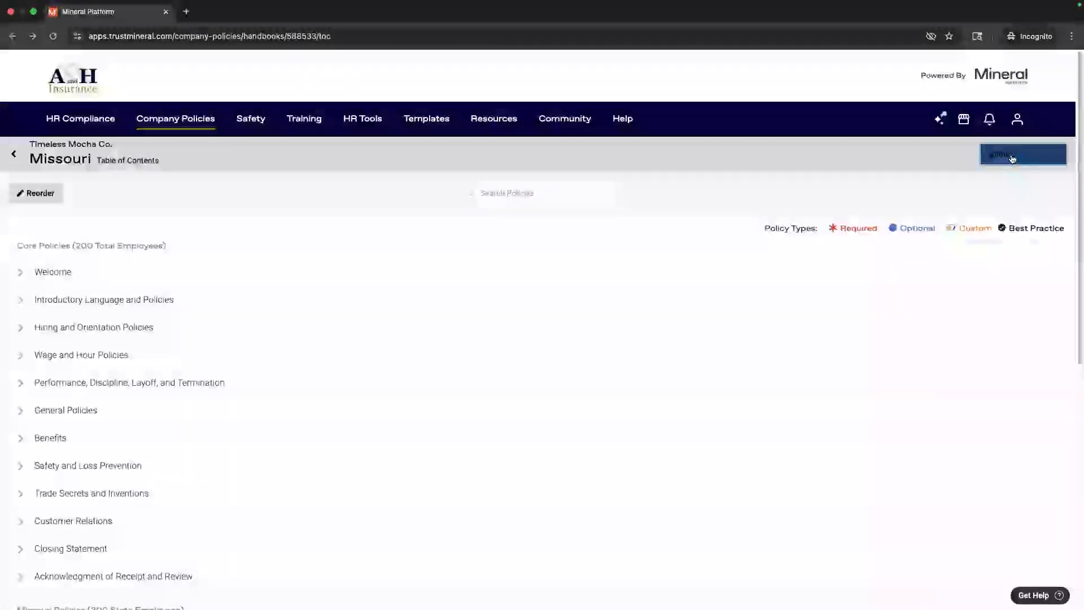
Step: Open Handbook Settings for the Missouri handbook from the Actions dropdown
click(1010, 160)
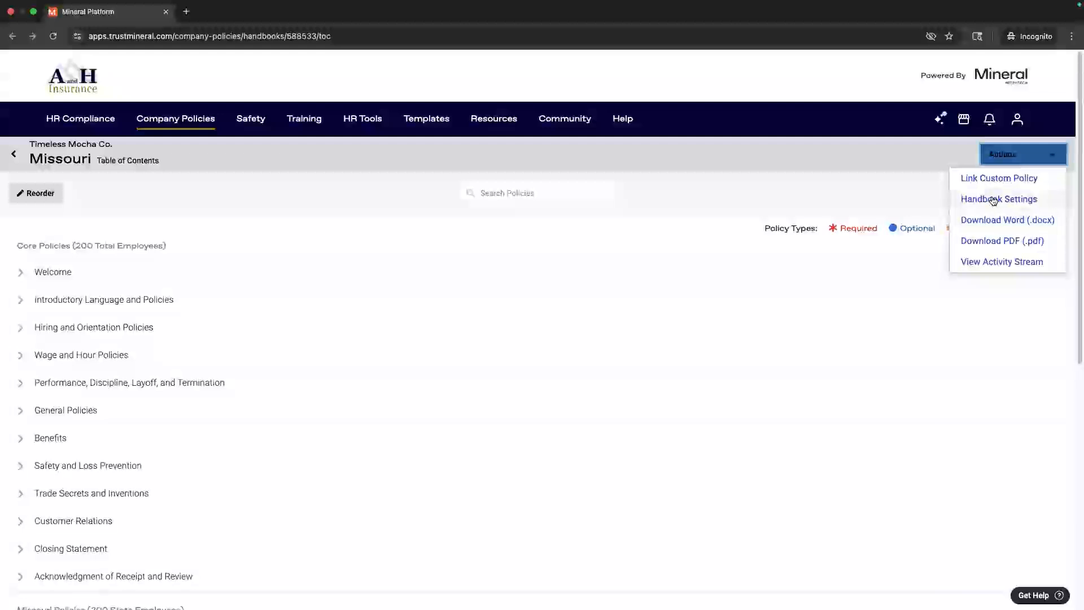
click(992, 203)
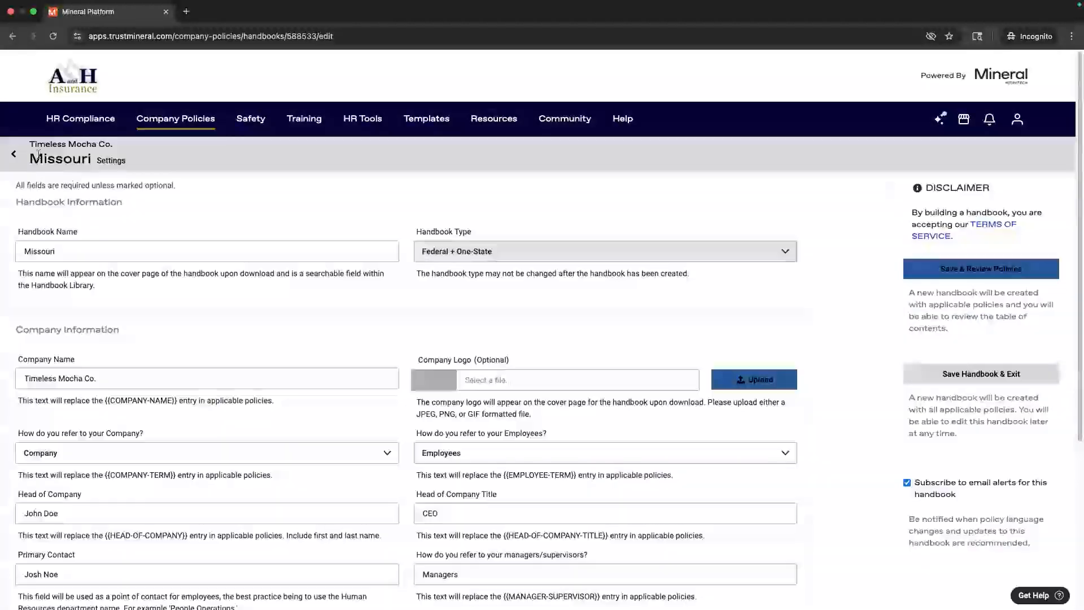
Step: Go to Company Policies > Handbooks and check the pending-alert flag on Ca Test
mouse_move(175, 121)
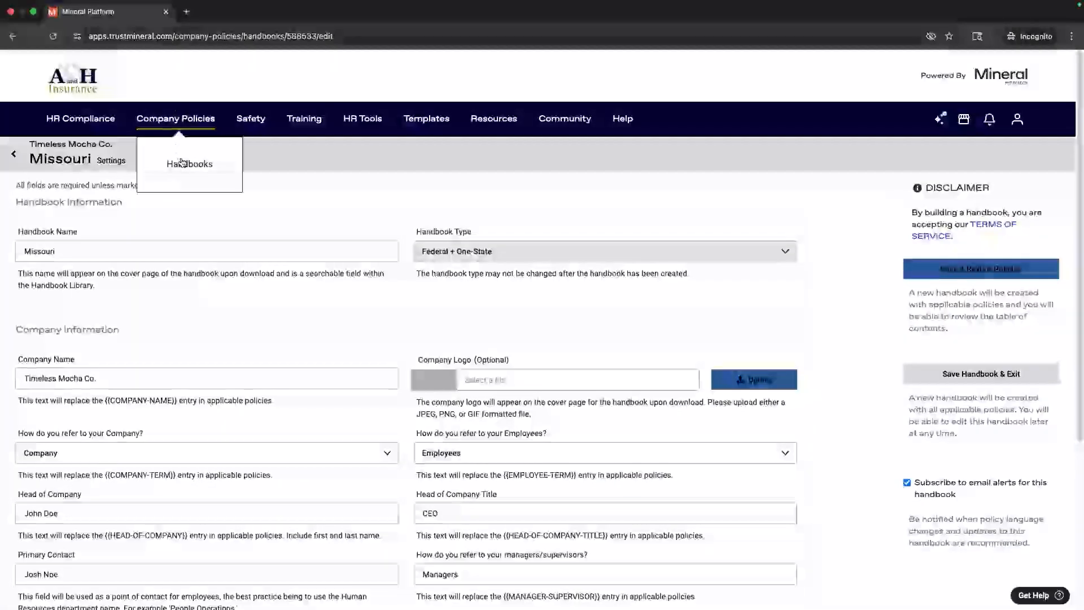
click(175, 163)
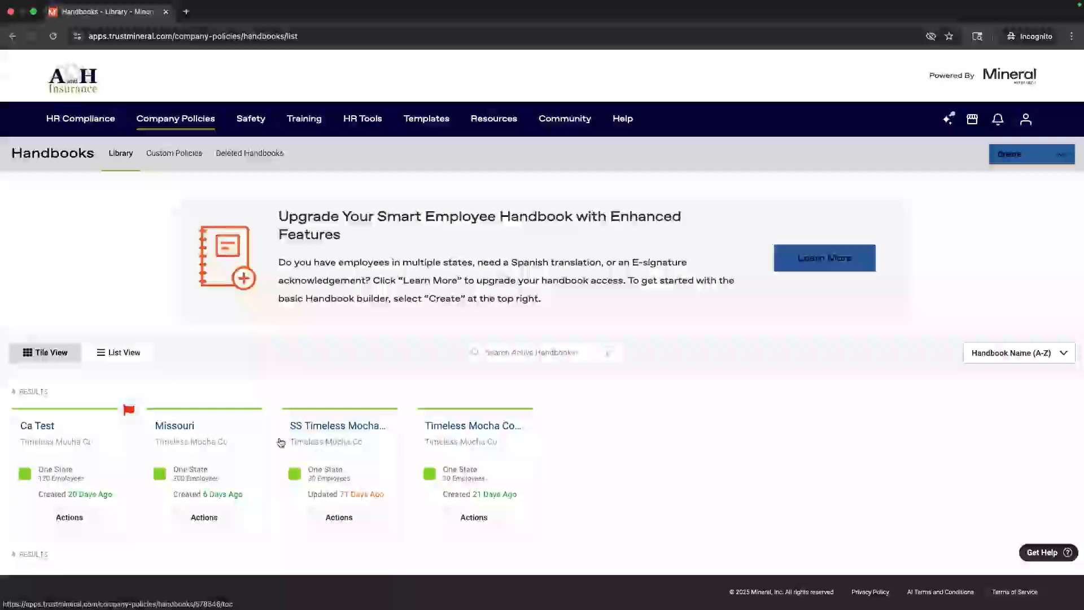
mouse_move(127, 417)
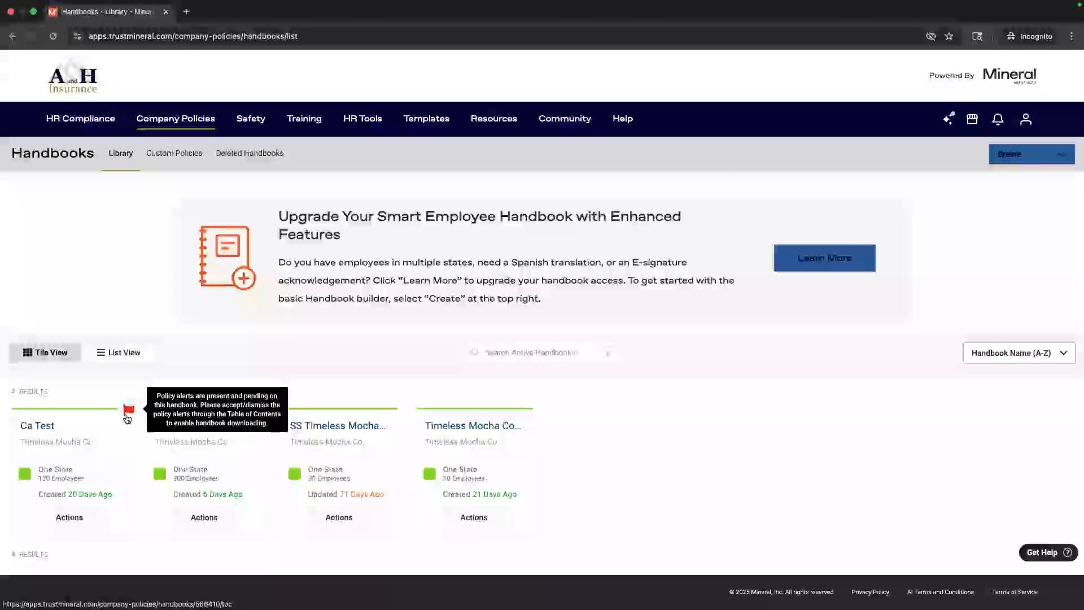
Step: Open the Ca Test handbook and expand California Wage and Hour Policies
click(41, 426)
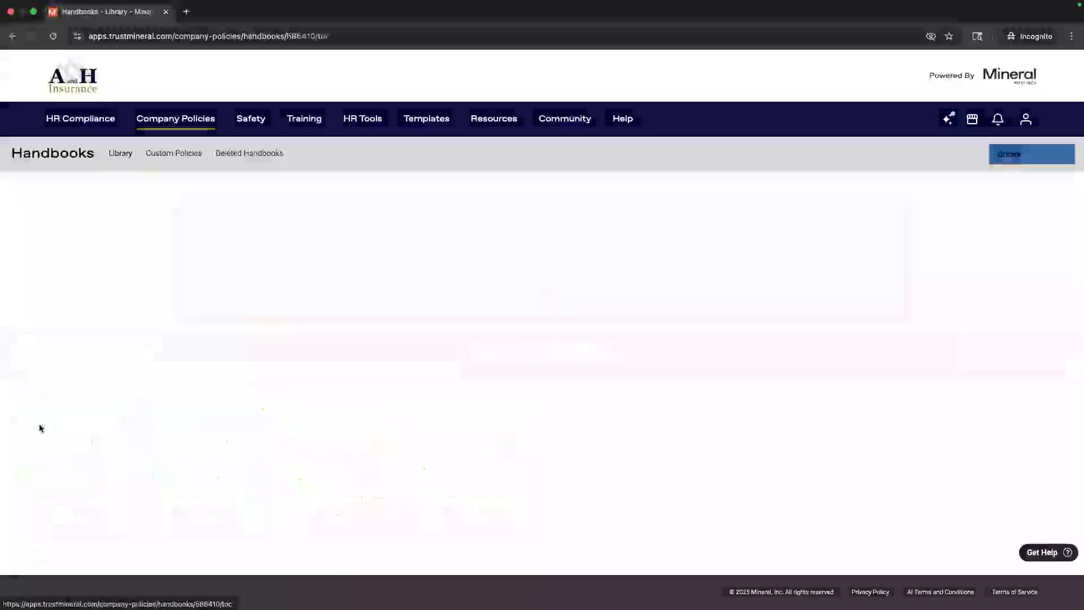
scroll(484, 407, down, 5)
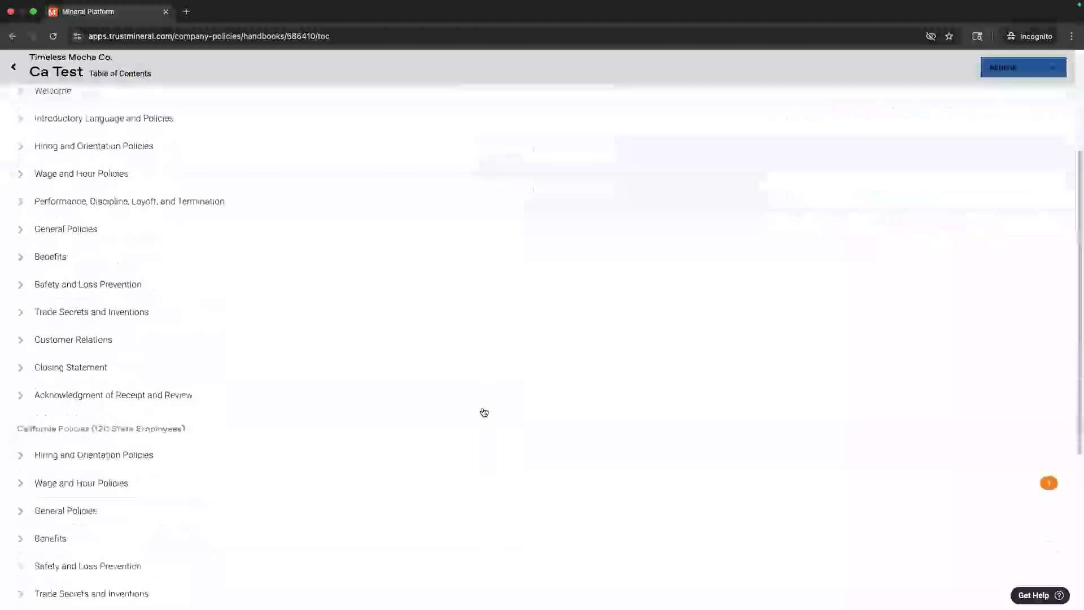
scroll(361, 439, down, 1)
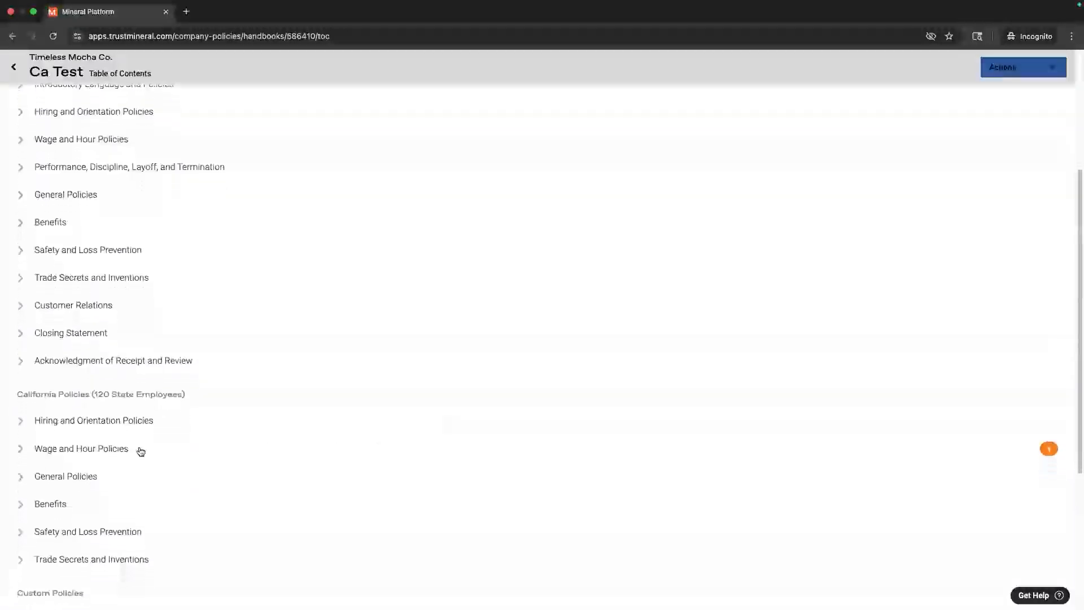
click(21, 448)
Step: Open the Meal and Rest Periods policy alert and highlight its date and description text
scroll(53, 447, down, 5)
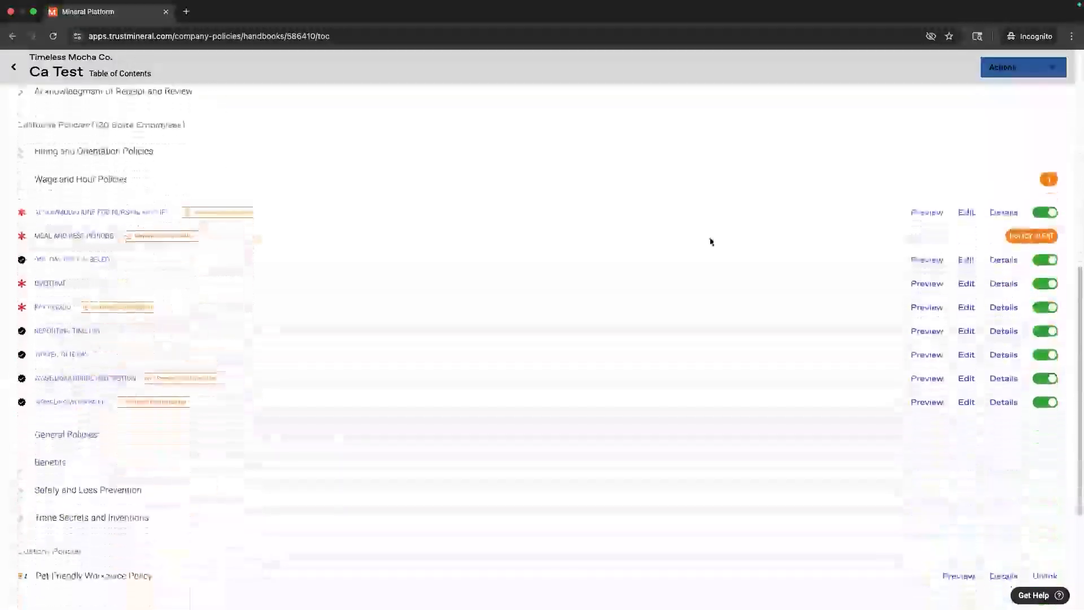
click(1022, 227)
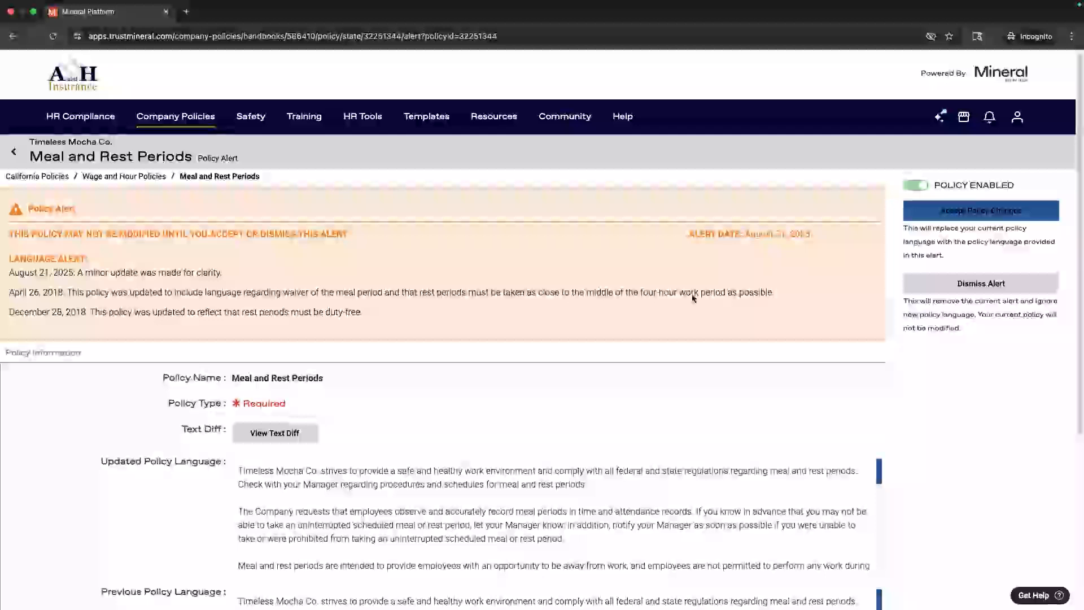
drag(689, 234, 805, 234)
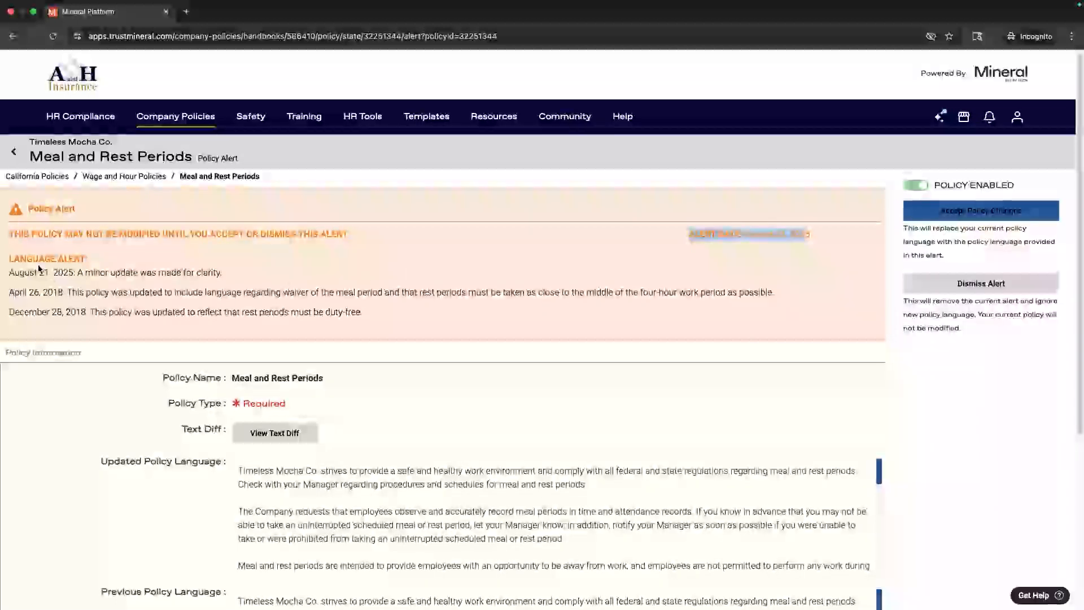
drag(7, 258, 317, 350)
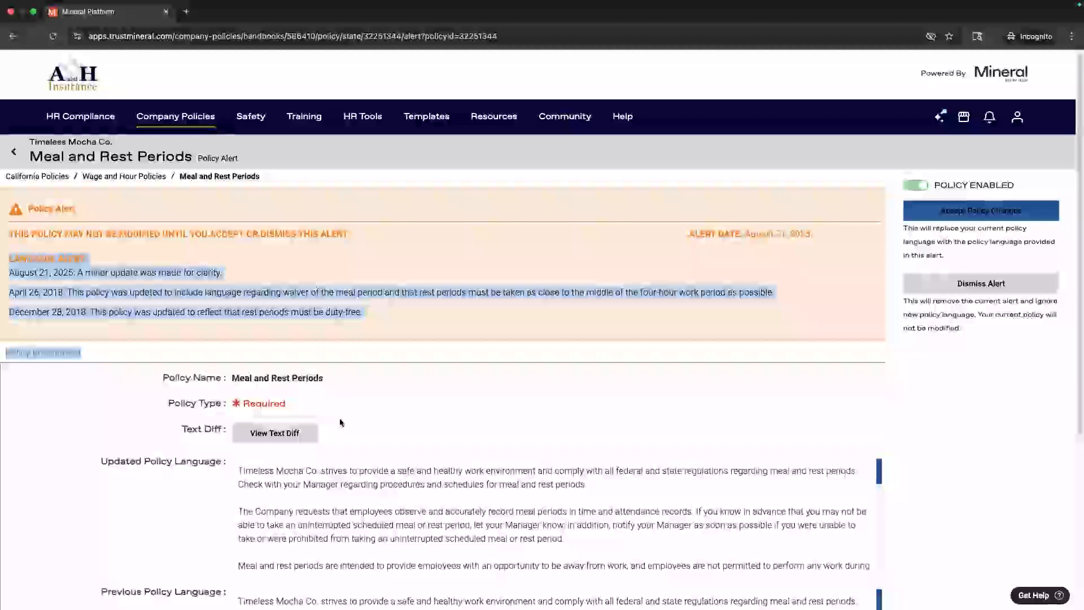
scroll(338, 416, down, 3)
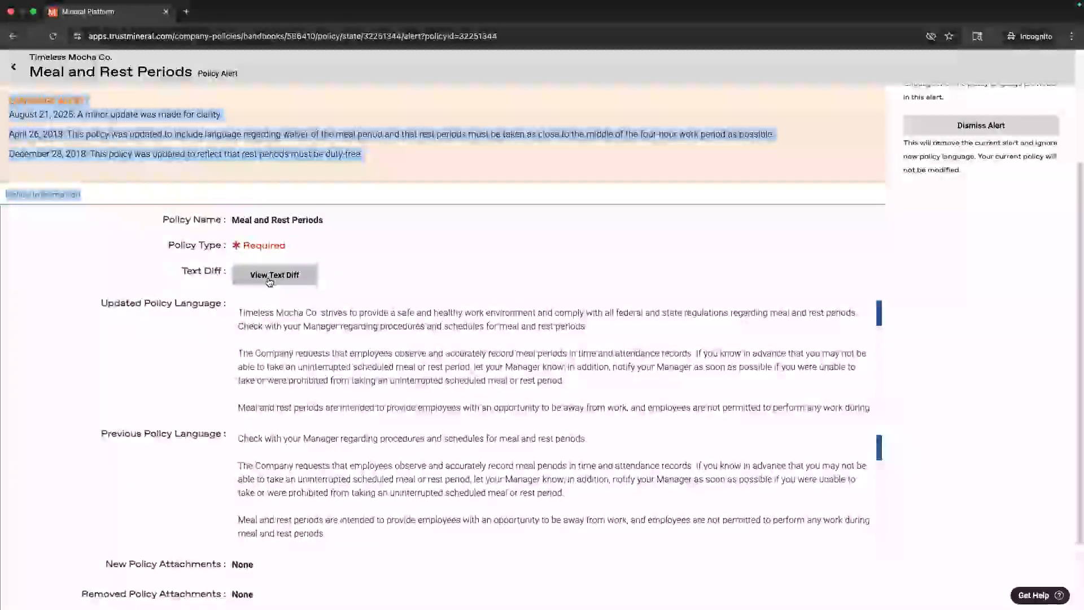
click(269, 281)
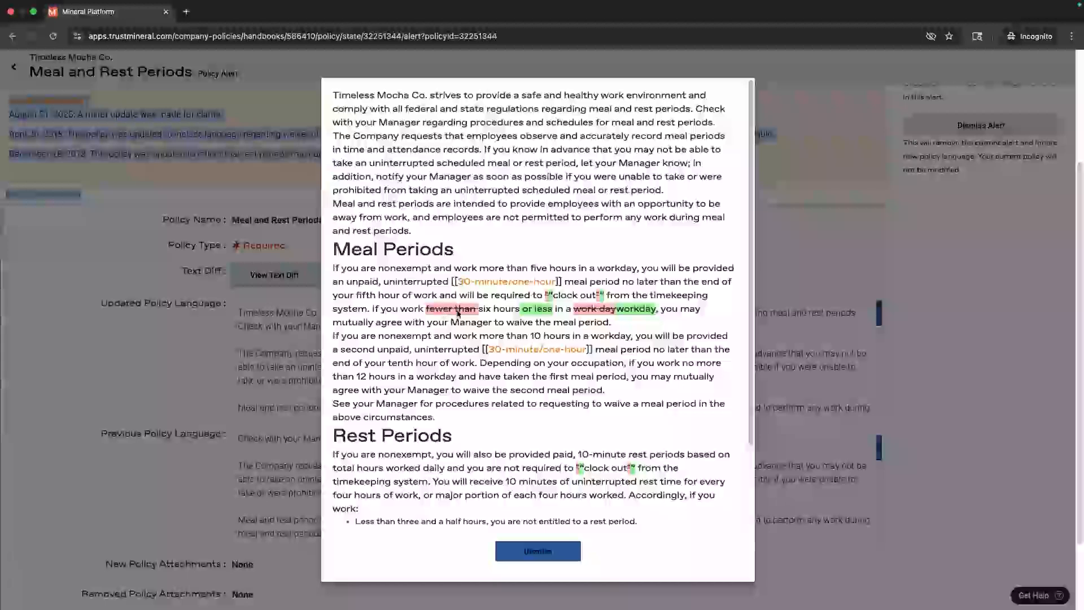
scroll(488, 323, down, 3)
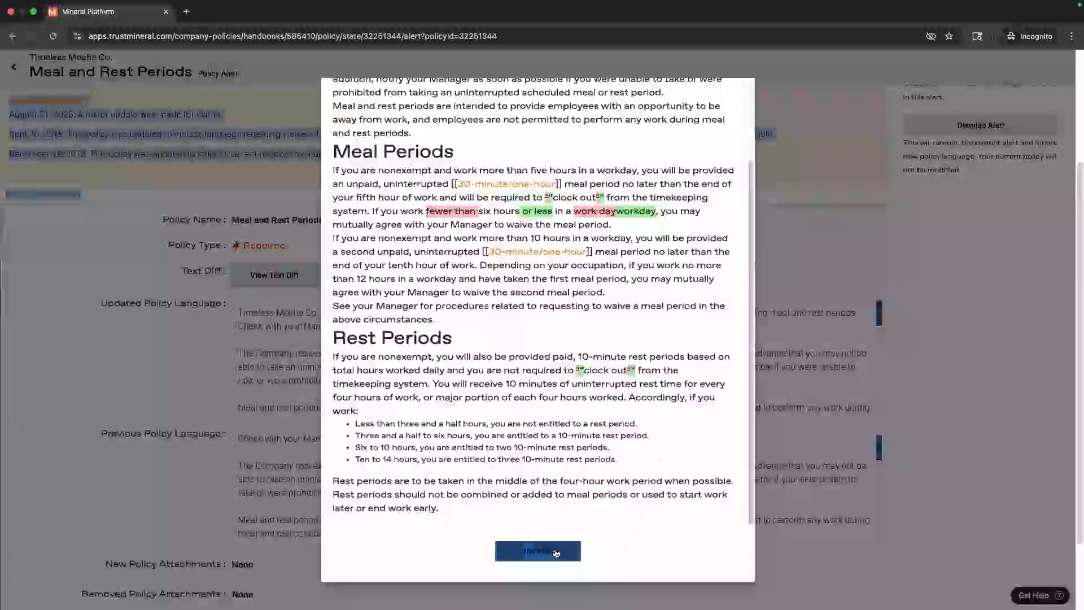
click(530, 553)
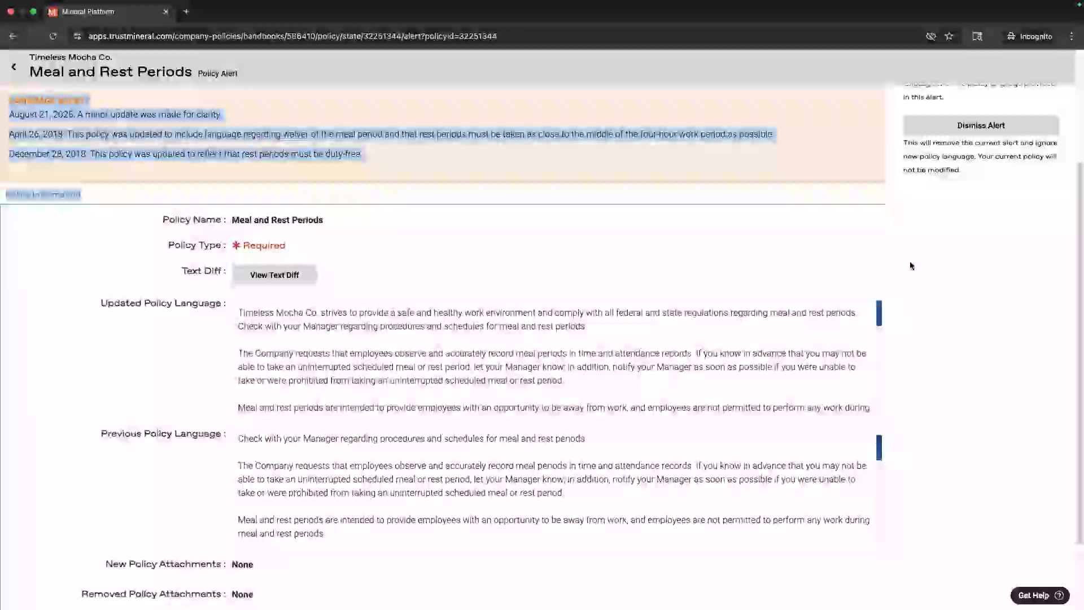
scroll(910, 268, up, 3)
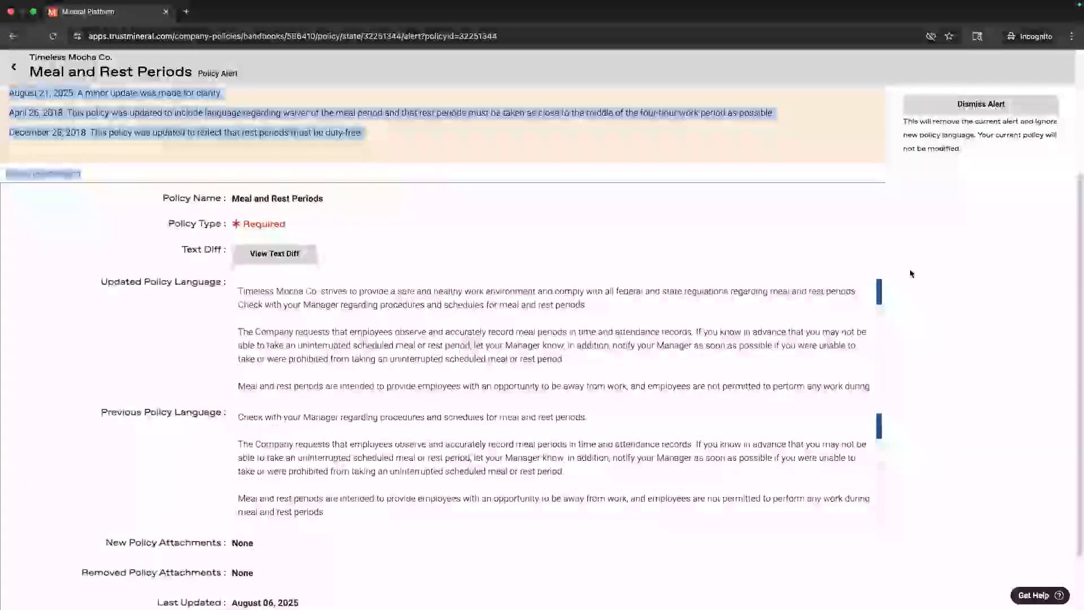
scroll(910, 273, up, 2)
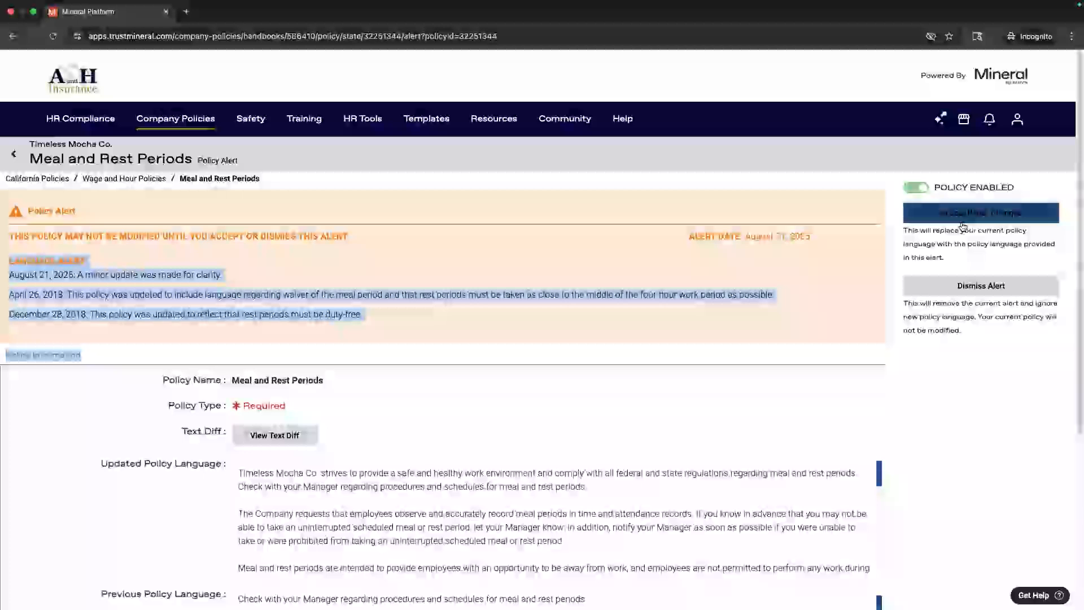
Step: Go back from the policy alert to the Ca Test handbook's Table of Contents
click(12, 36)
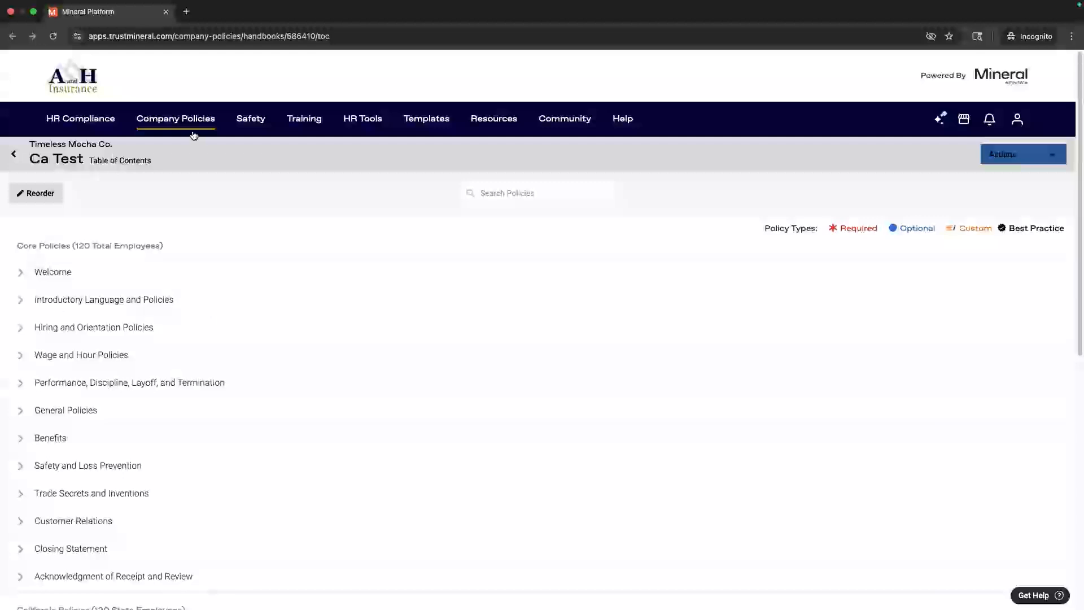
mouse_move(194, 135)
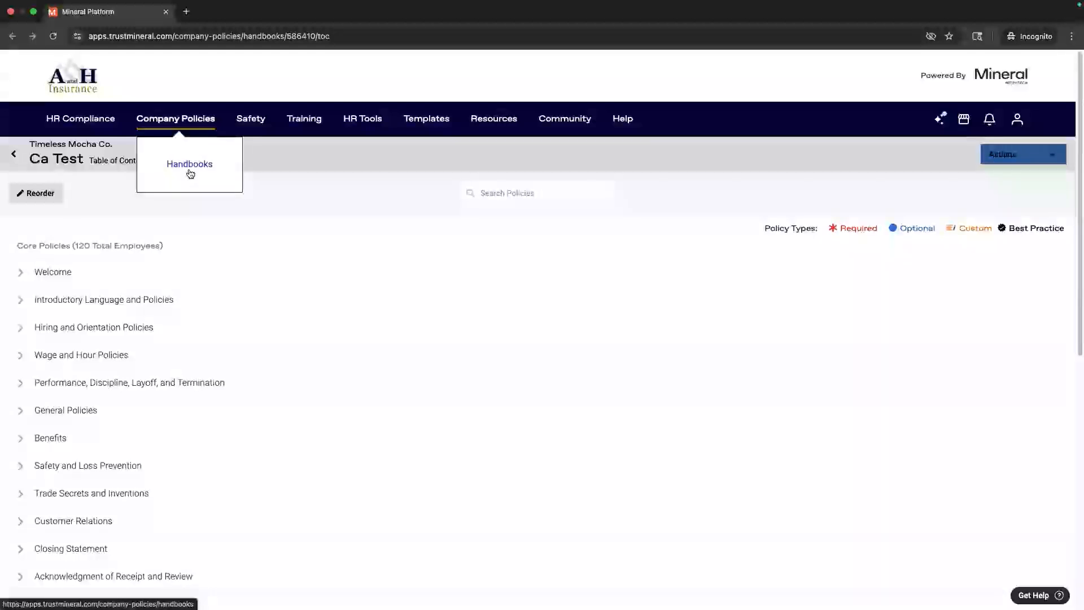
Step: Return to the Handbooks library and preview the Actions menus for Ca Test and Missouri
click(191, 174)
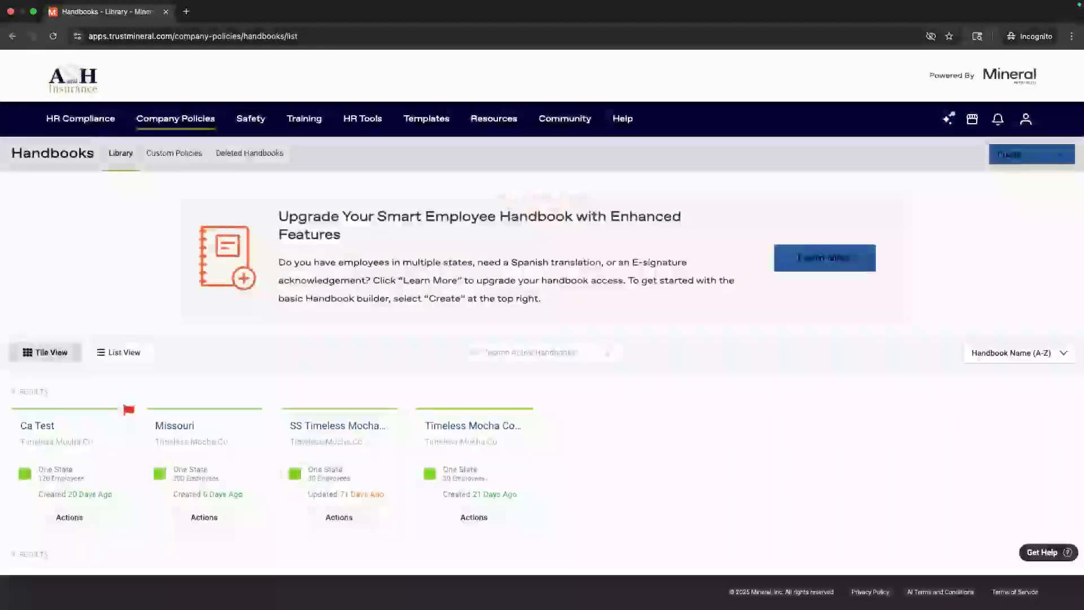
click(72, 525)
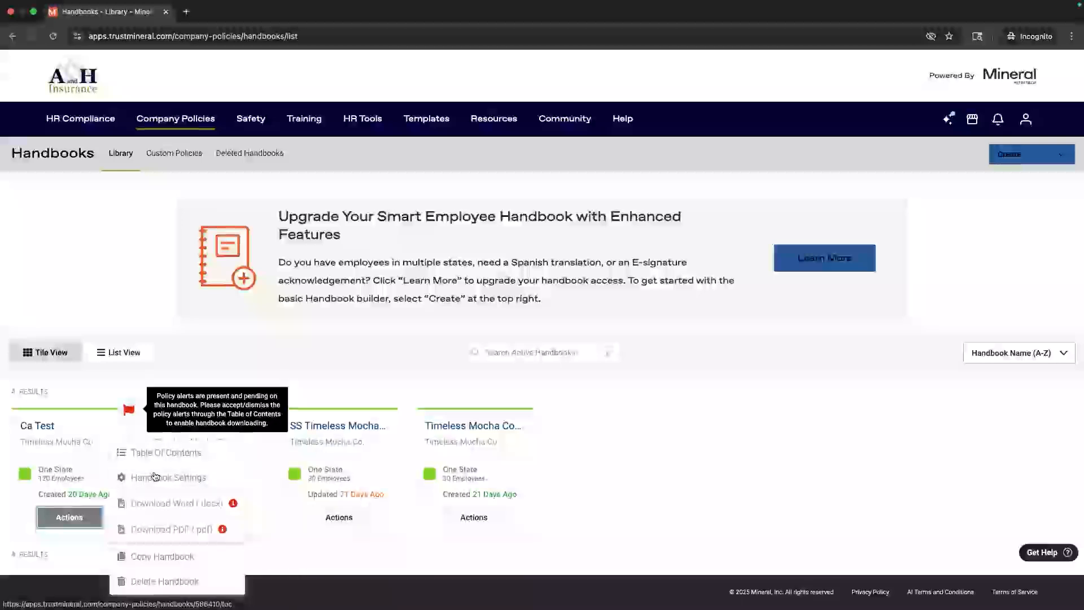
right_click(173, 501)
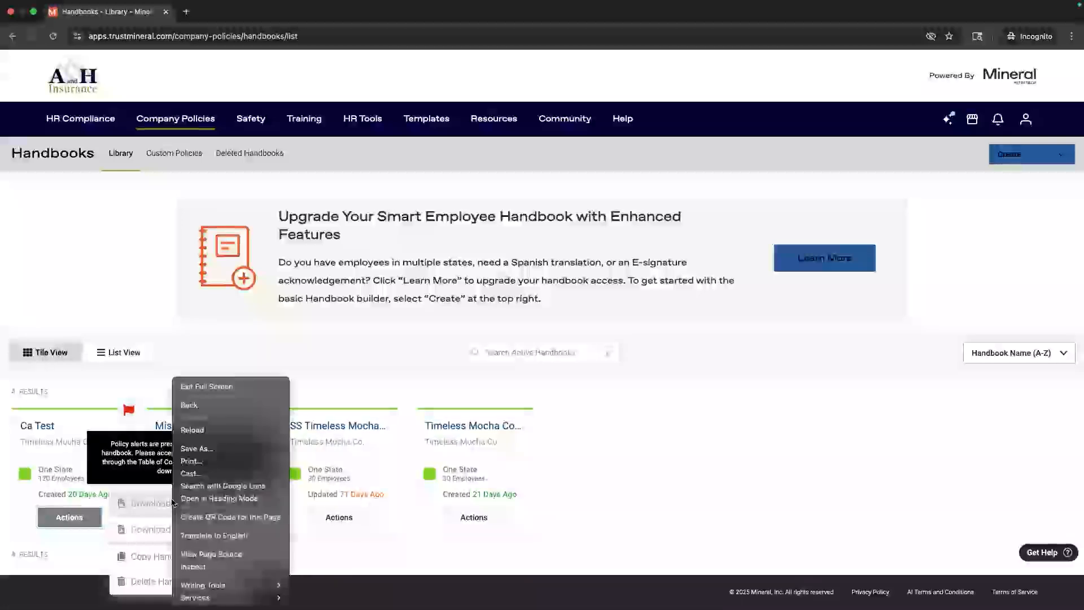
click(174, 347)
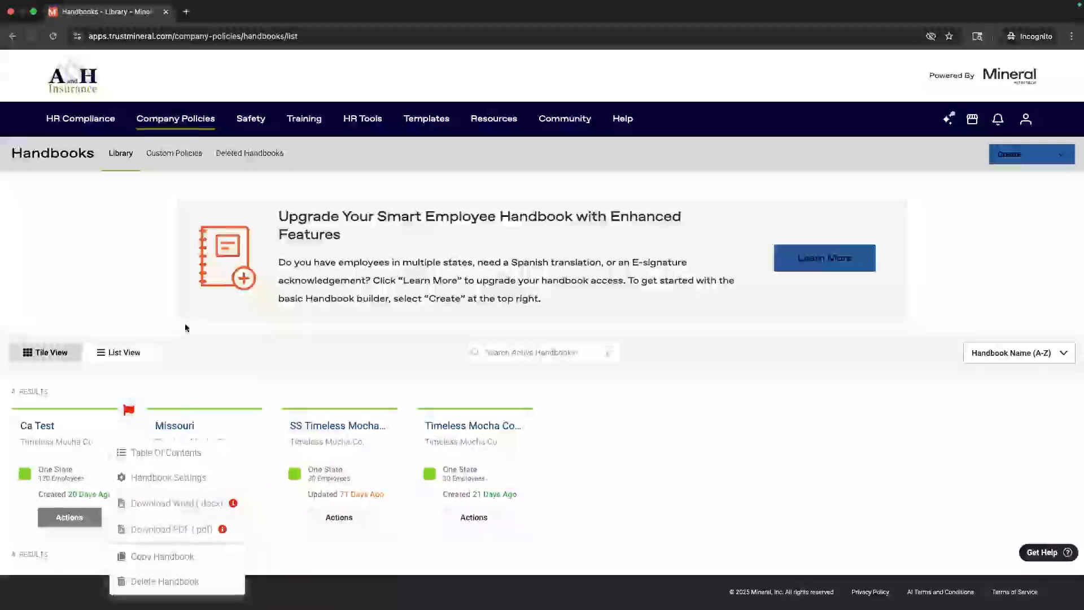
click(189, 365)
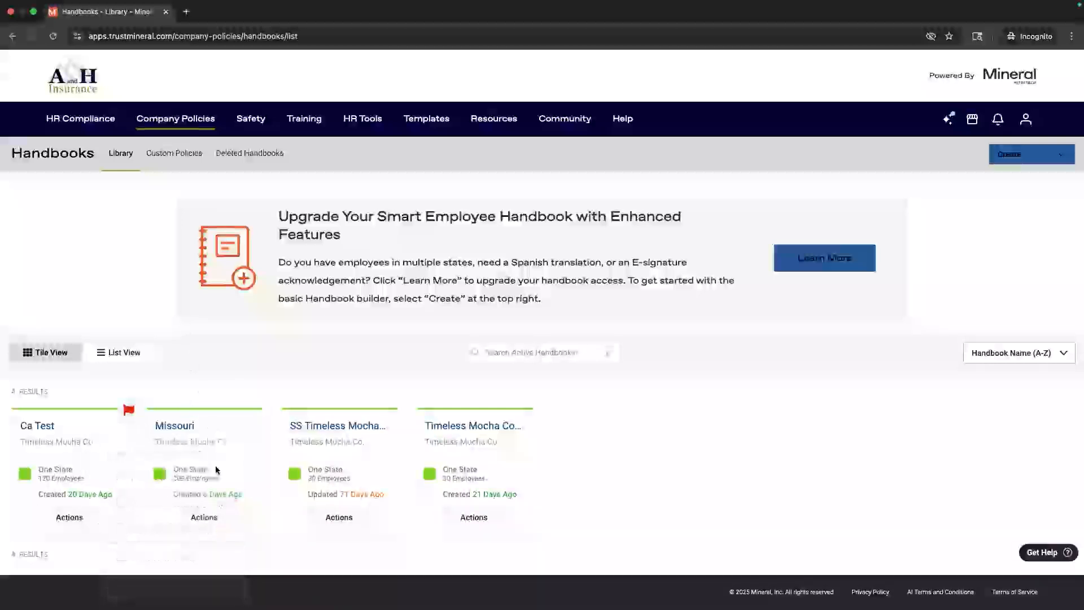
click(207, 516)
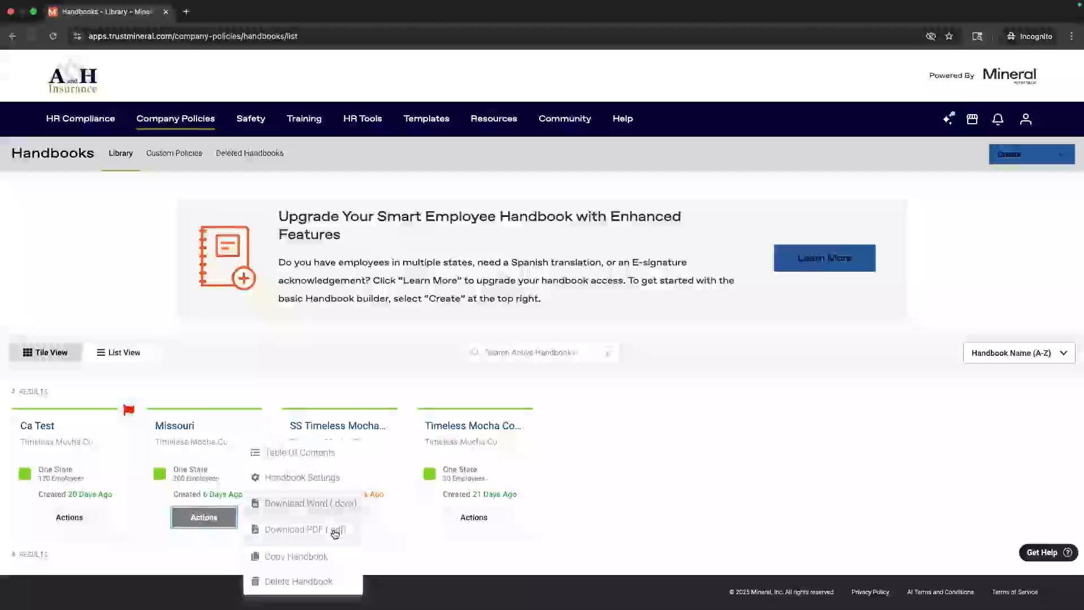
click(243, 377)
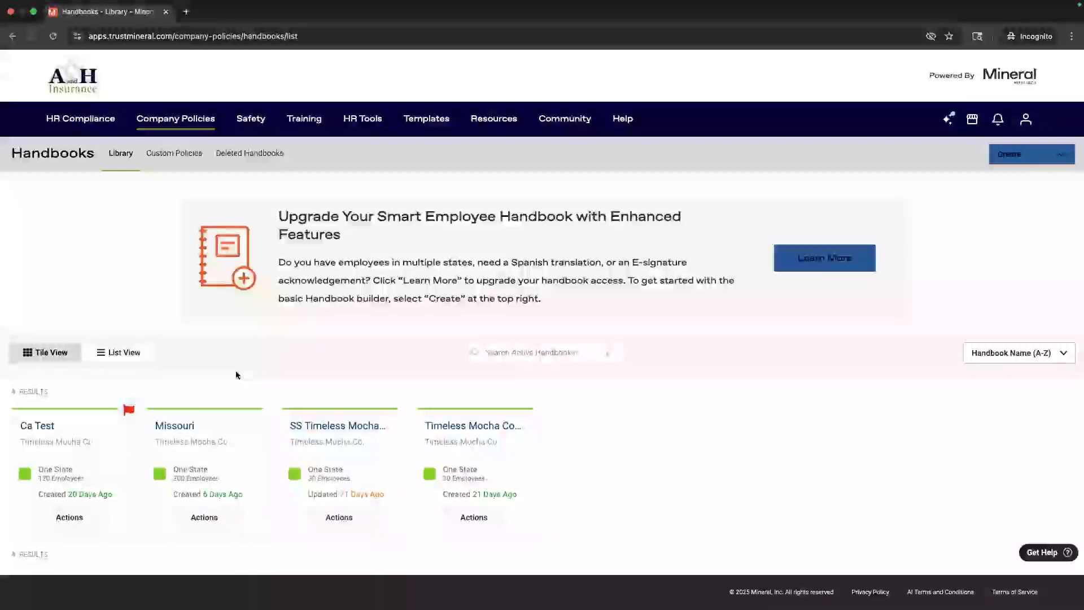
Step: Open Ca Test's handbook settings, then return to the library and dismiss its Actions menu
click(97, 512)
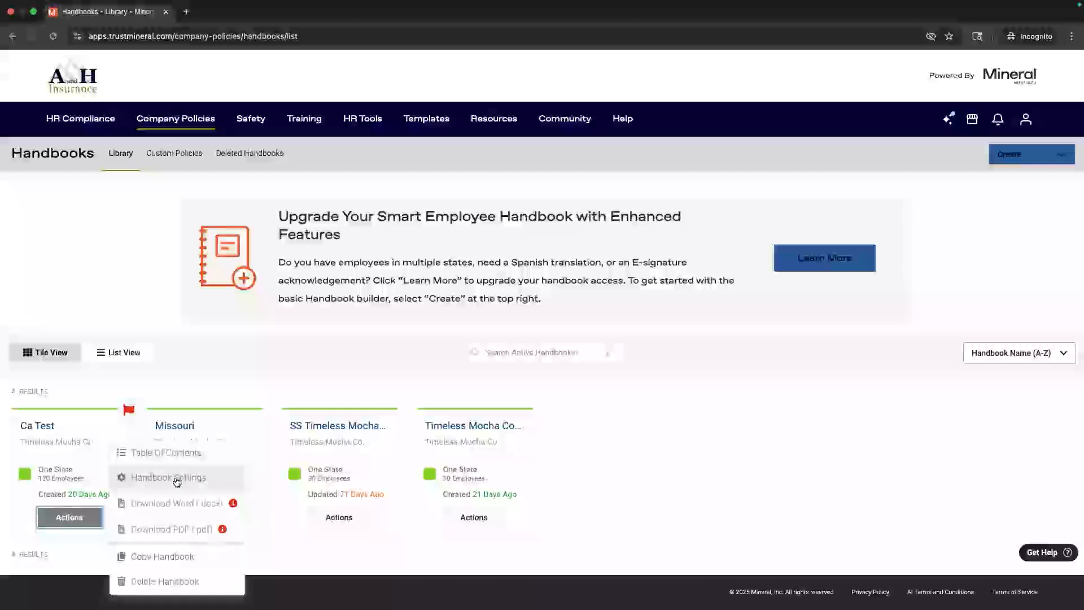
click(176, 481)
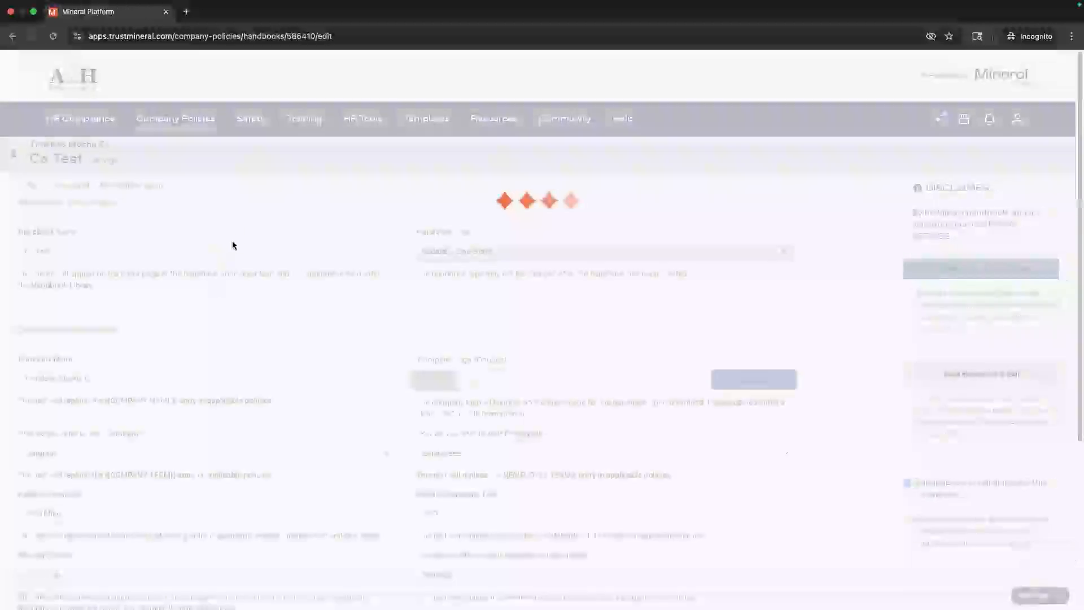
click(13, 37)
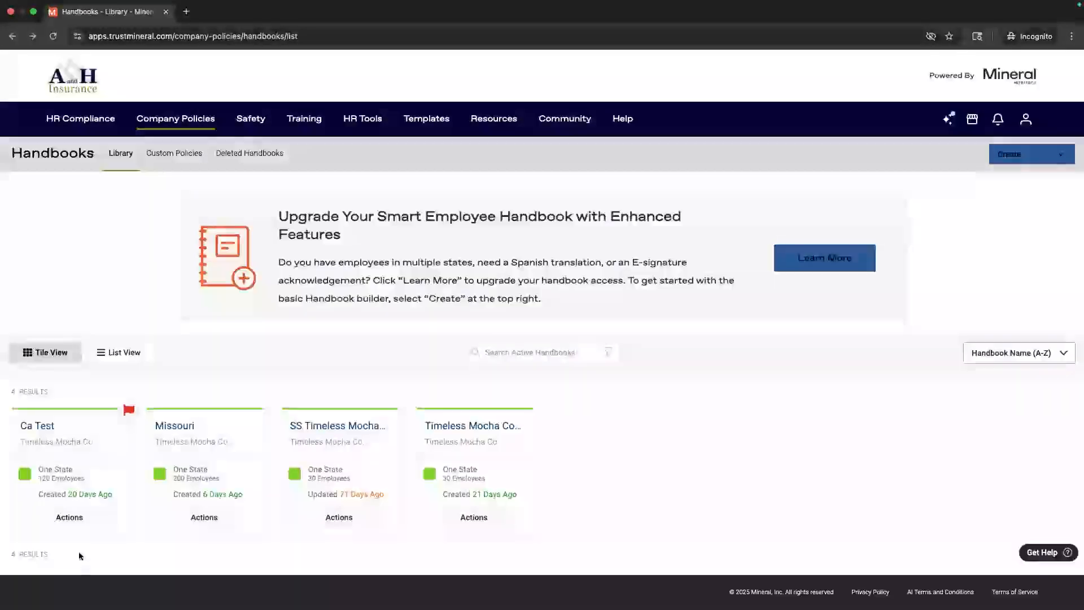
click(66, 524)
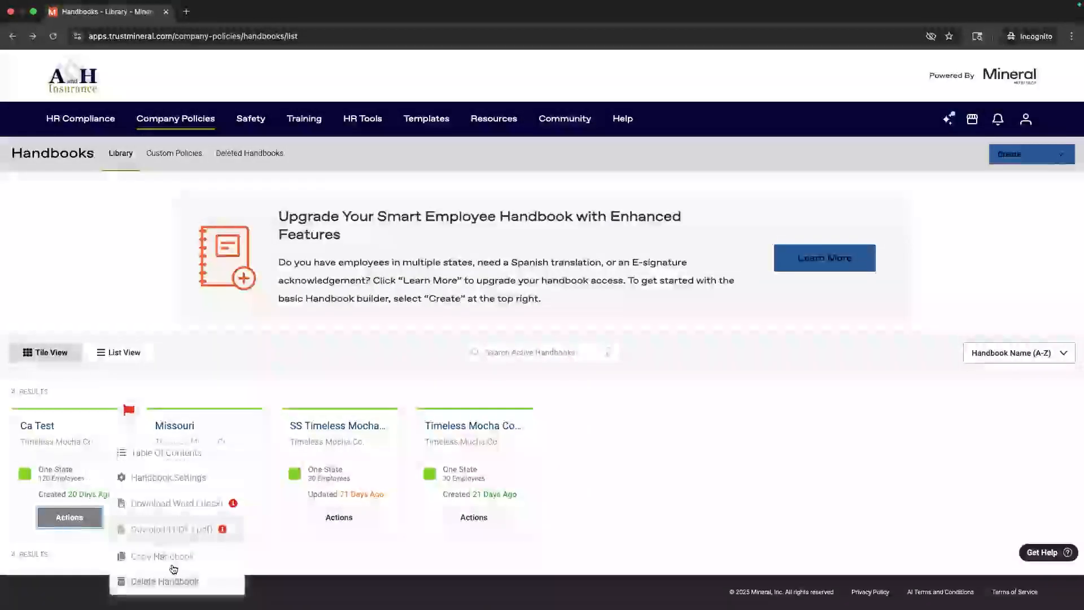
click(113, 204)
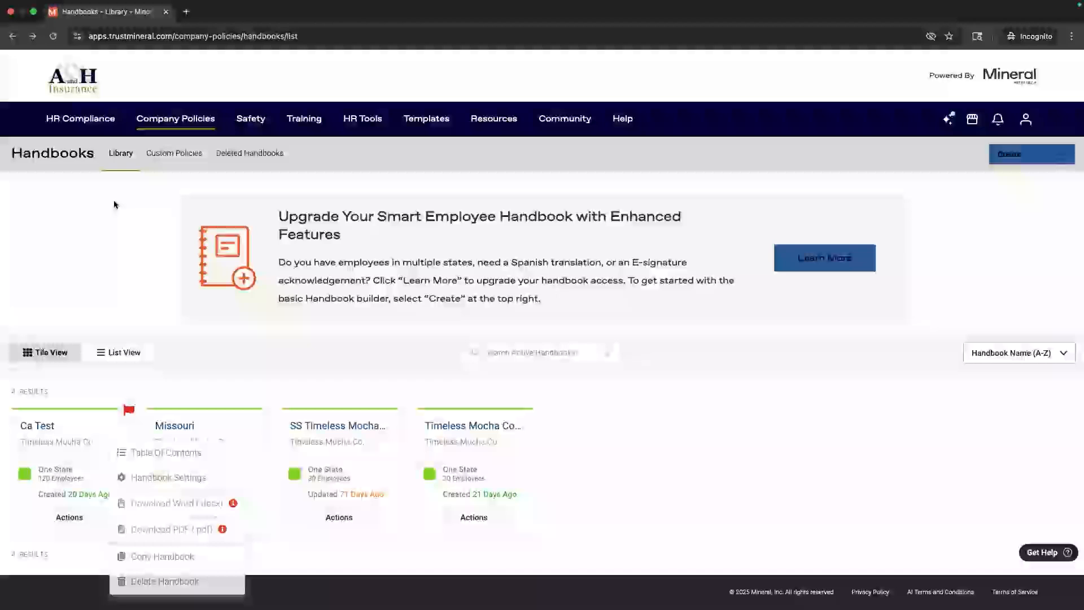
Step: Open the Pet-Friendly Workplace Policy details from Custom Policies, highlighting its language and creation date
click(174, 157)
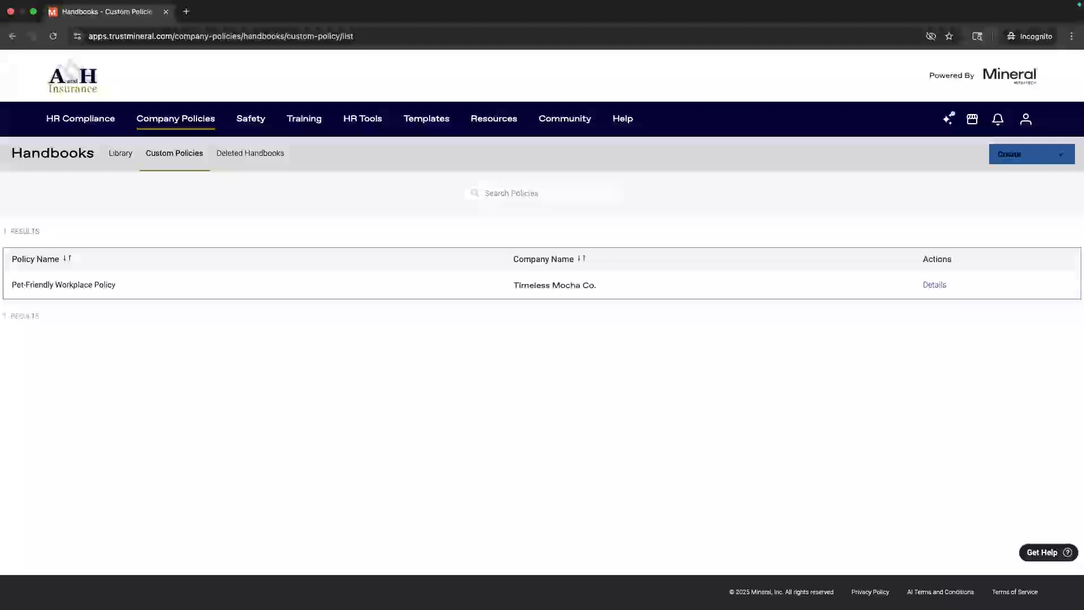
click(935, 285)
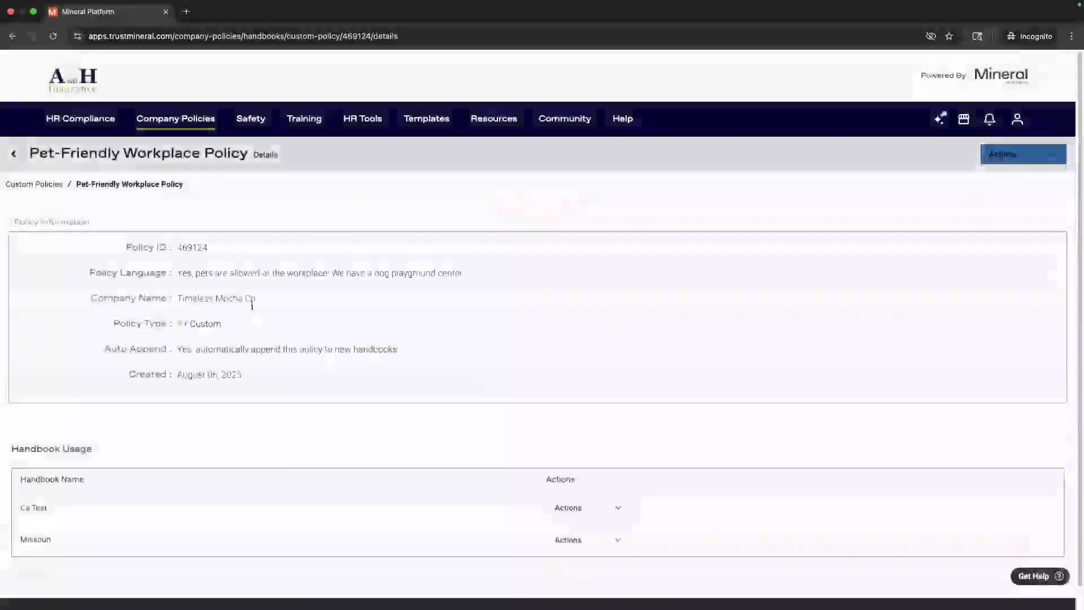
drag(351, 273, 465, 274)
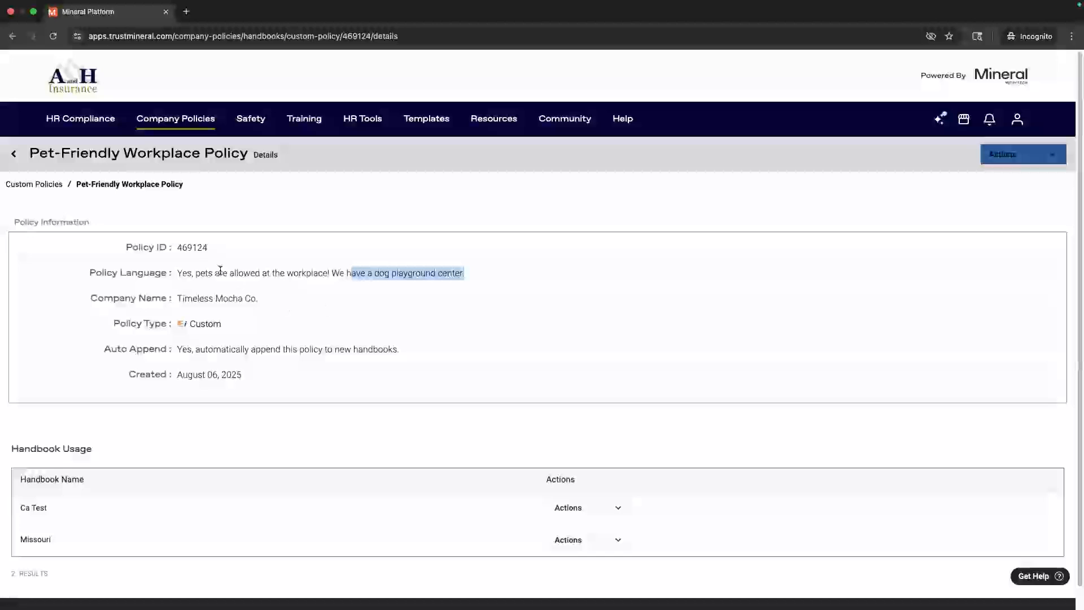
triple_click(266, 372)
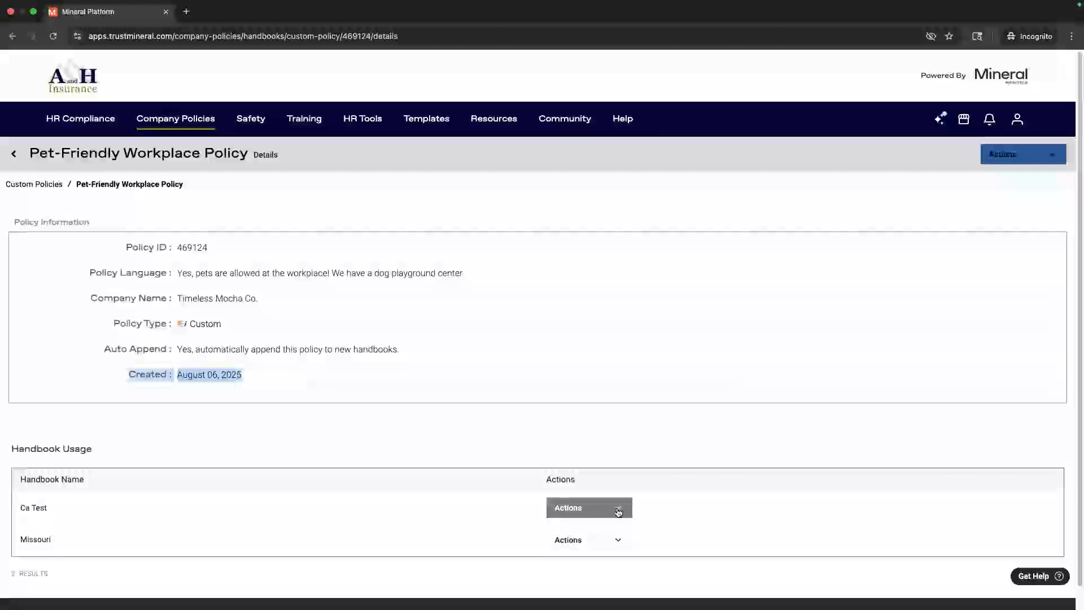
Step: Check the policy's Actions menu and its Ca Test link options without changing anything
click(1007, 155)
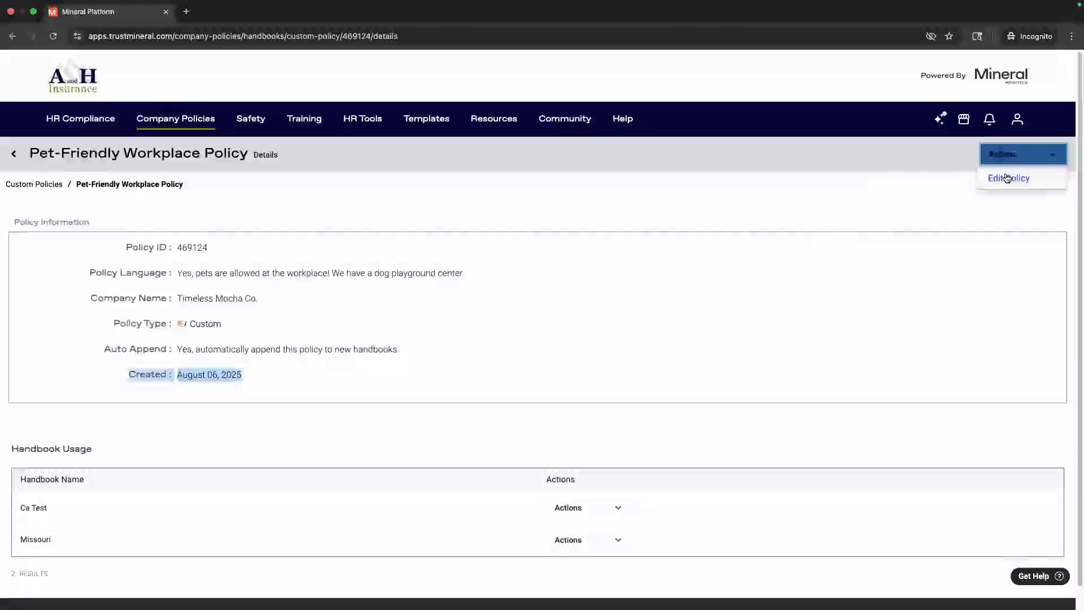
click(353, 436)
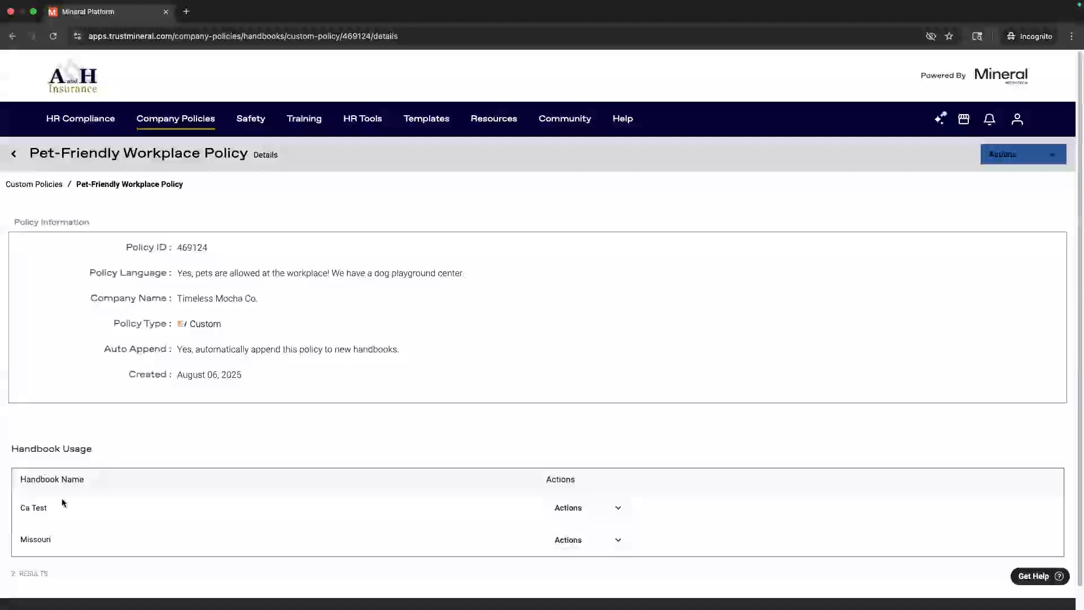
click(582, 515)
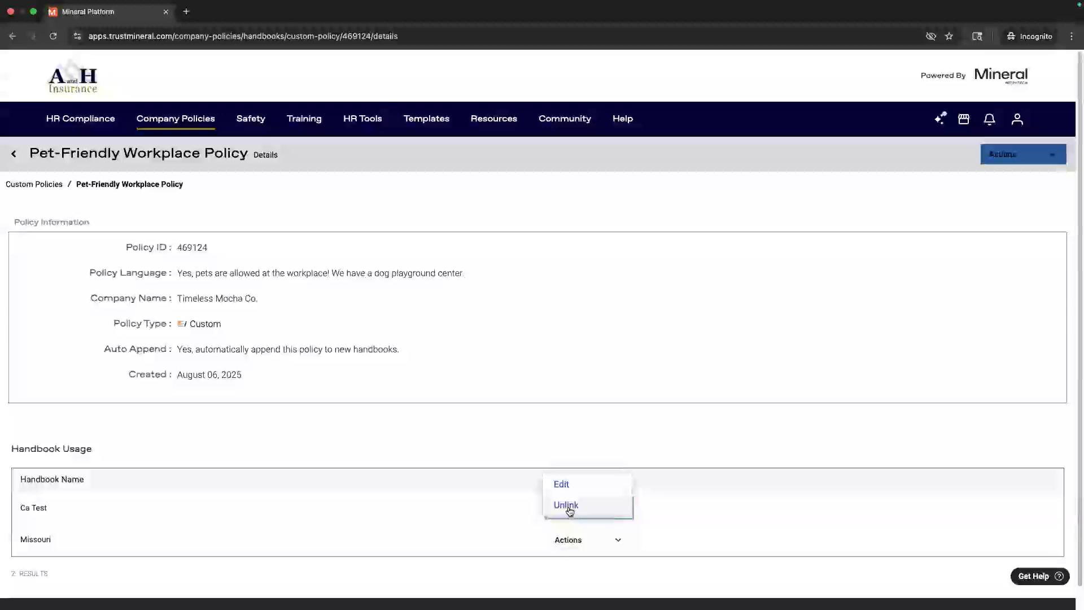
click(425, 446)
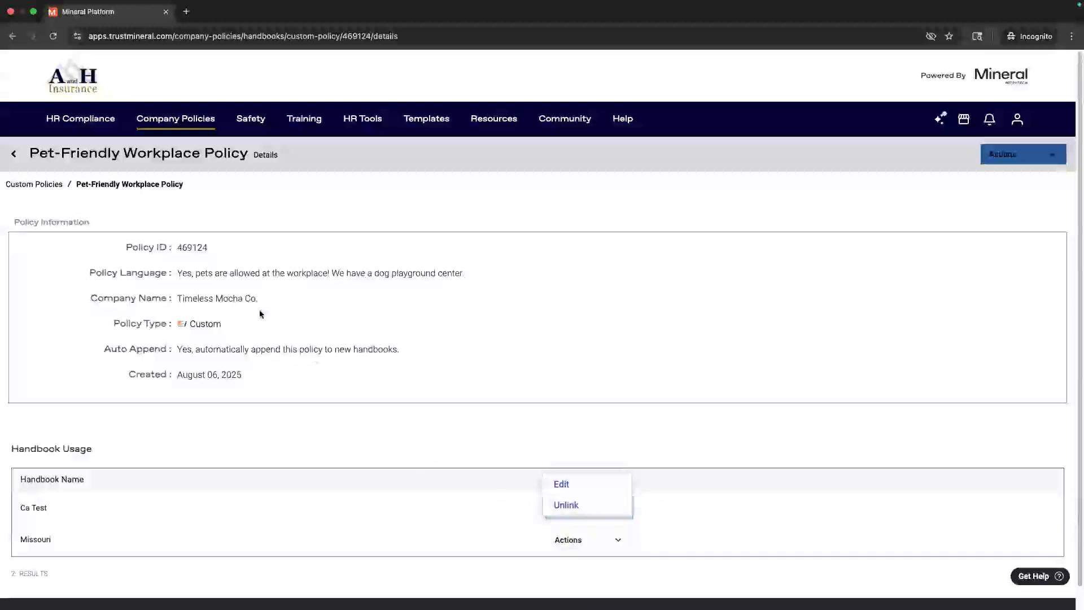
Step: Go through Company Policies to the Handbooks library listing Ca Test, Missouri and two Timeless Mocha handbooks
click(162, 126)
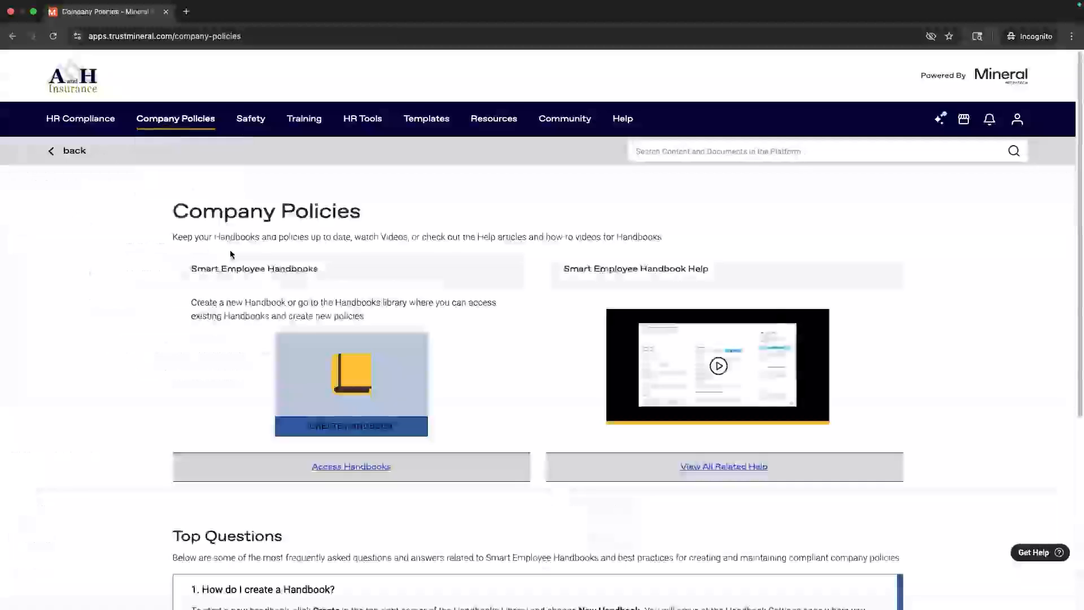
click(209, 173)
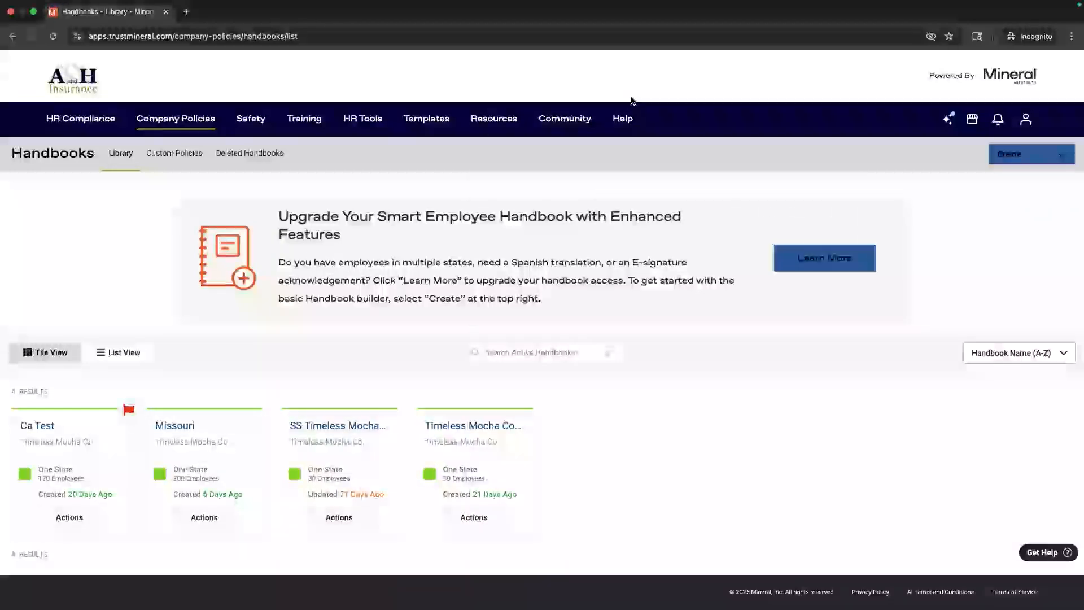
mouse_move(636, 117)
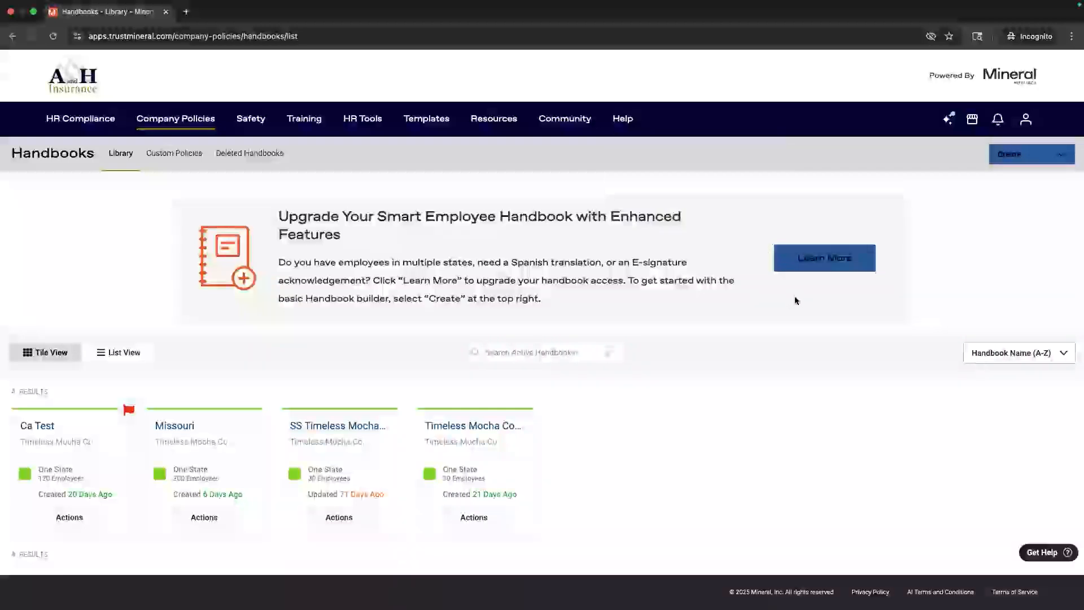
Step: Open the Help Center's Company Policies and Smart Handbooks topic in a new tab
click(1067, 553)
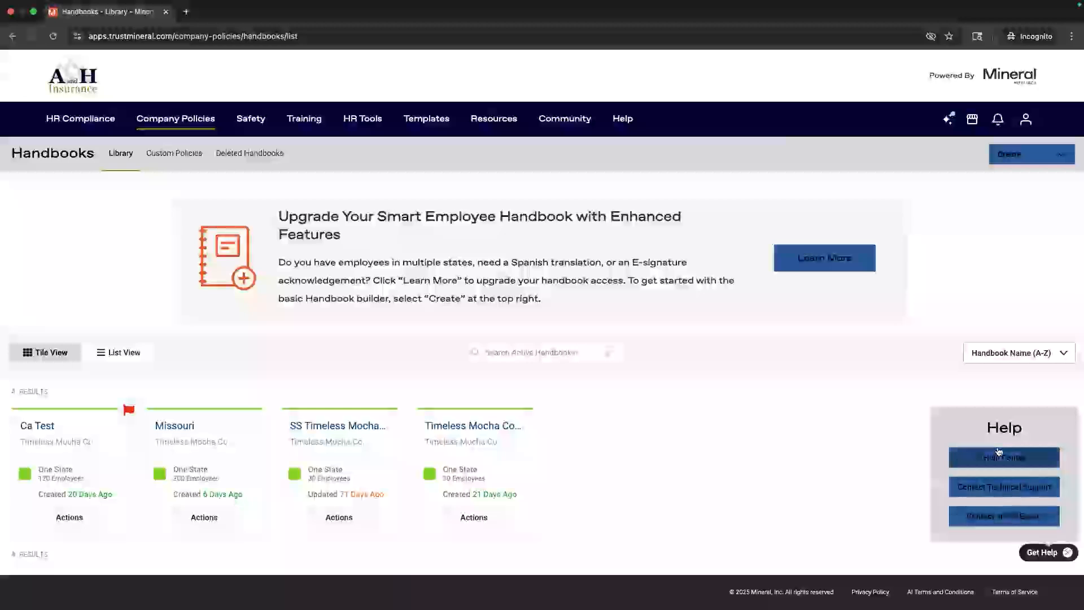
click(996, 456)
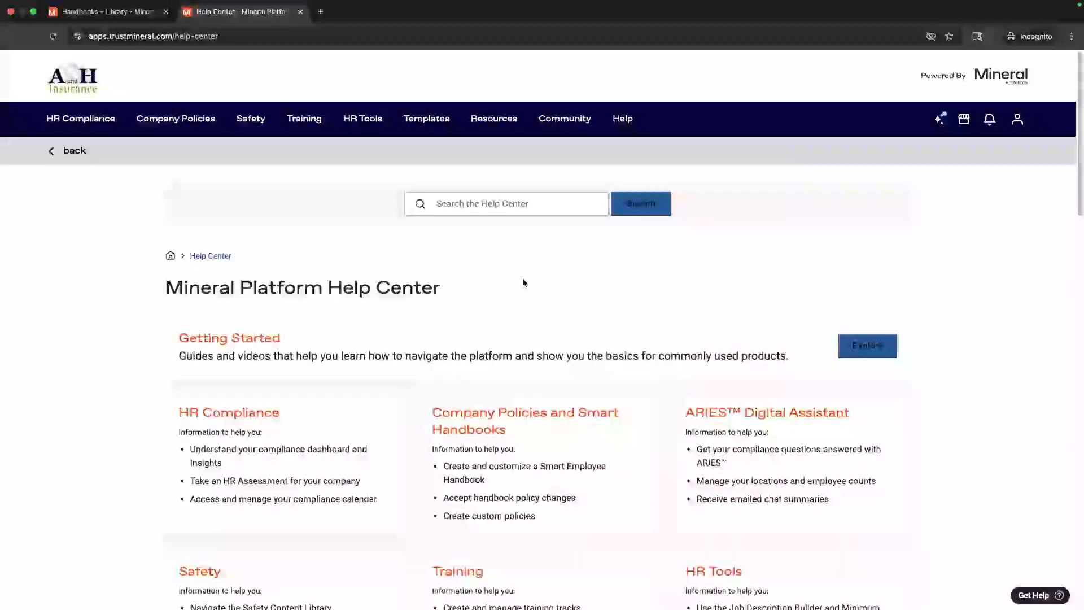
click(484, 425)
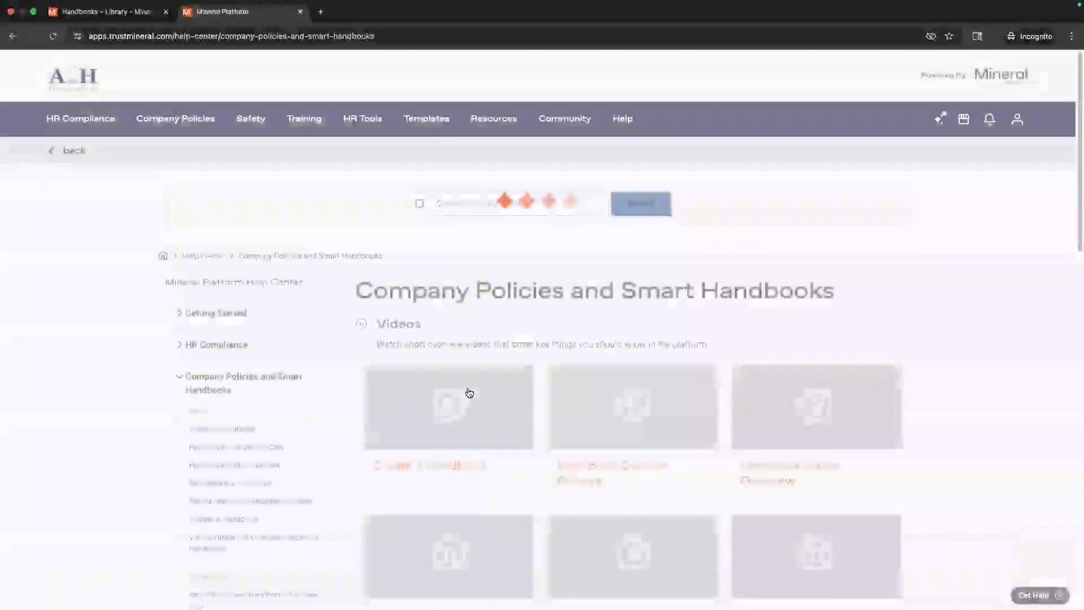
Step: Browse the handbook videos, guided tour and user guides, then return to the Handbooks tab
scroll(525, 383, down, 3)
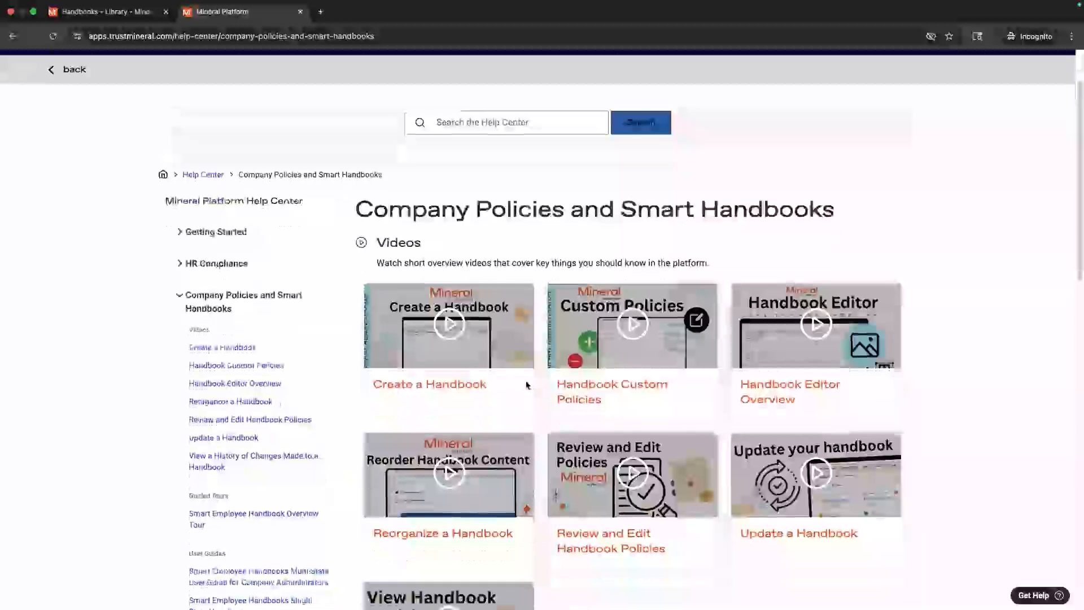
scroll(526, 386, down, 3)
scroll(525, 378, up, 2)
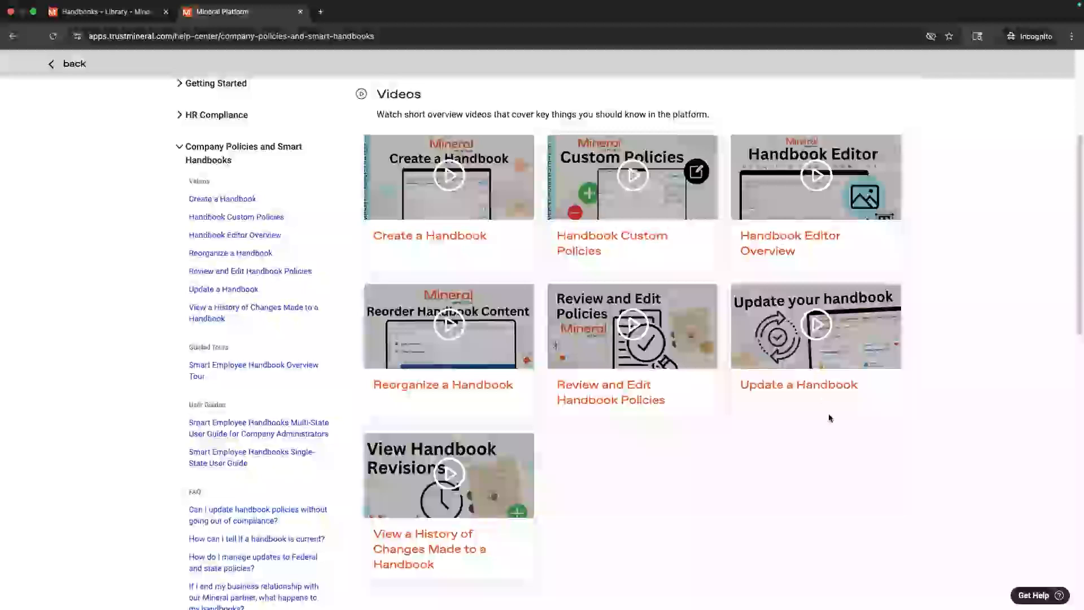
scroll(828, 418, down, 2)
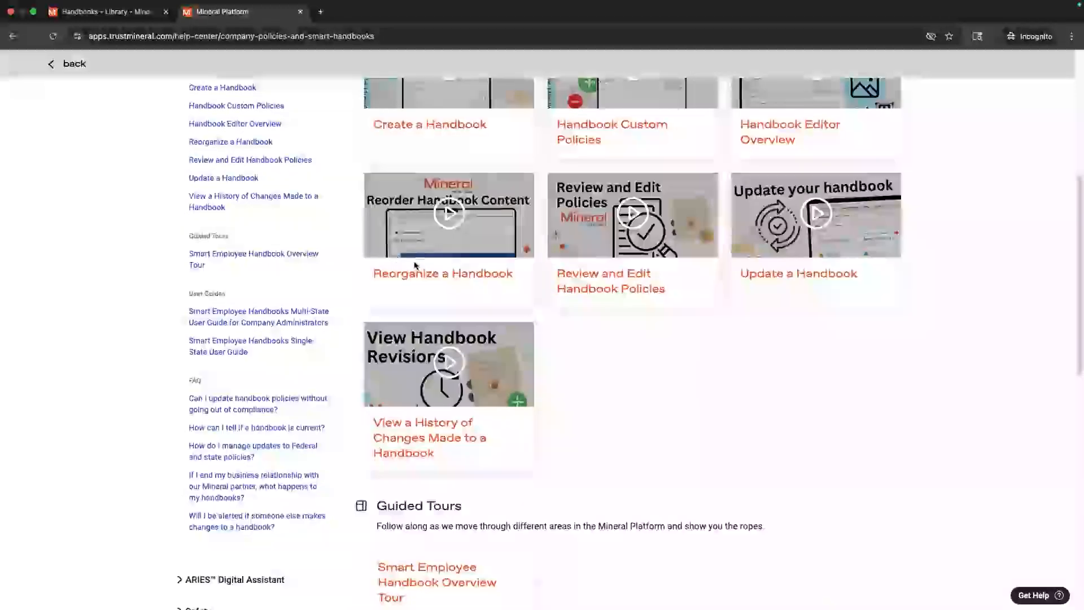
scroll(483, 308, down, 3)
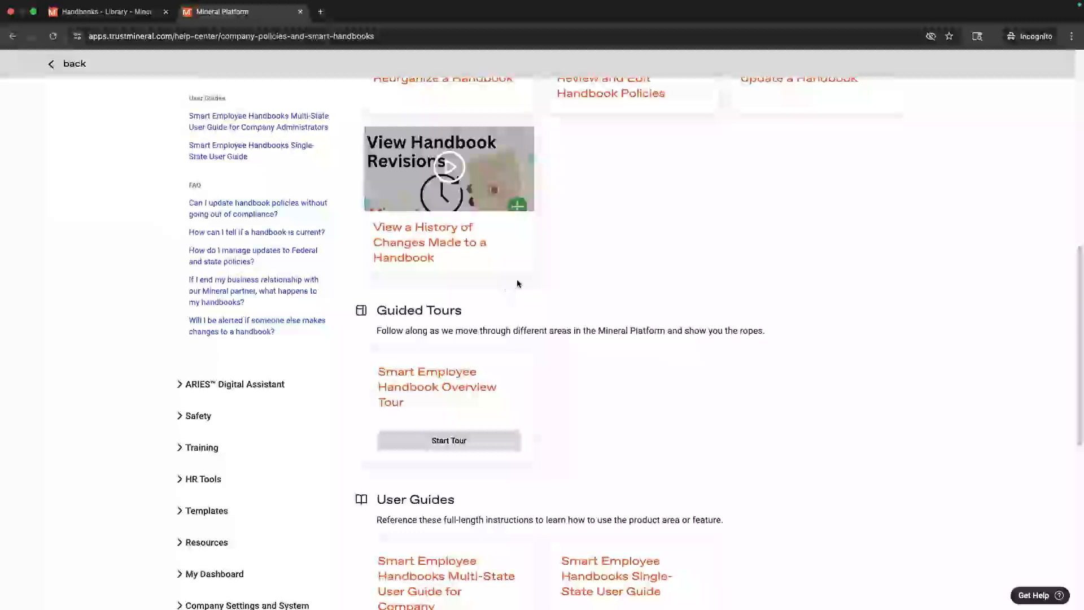
scroll(530, 299, down, 6)
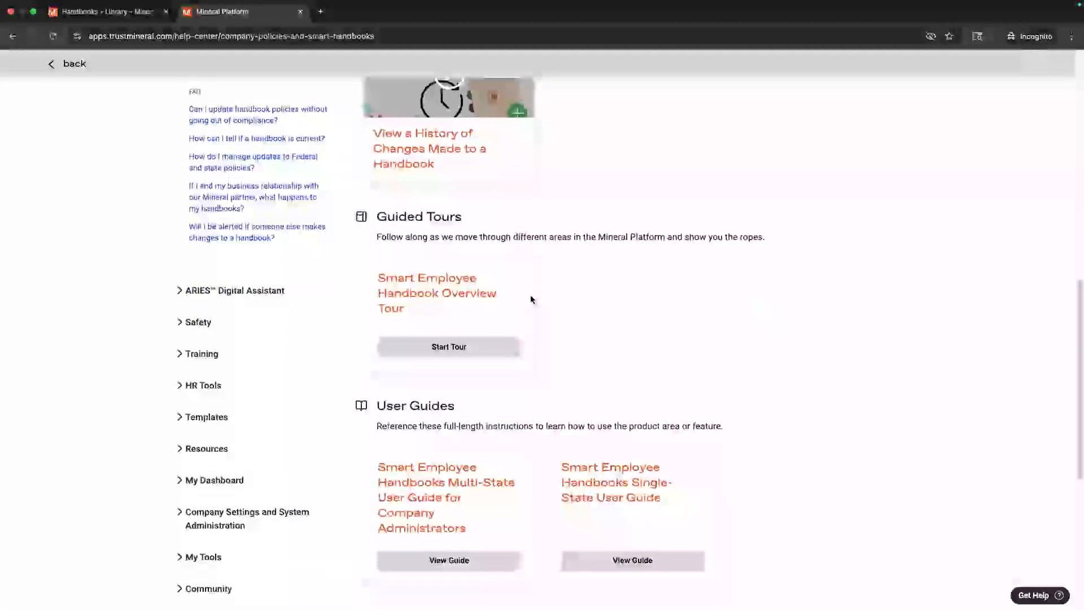
scroll(531, 299, up, 9)
scroll(532, 299, up, 4)
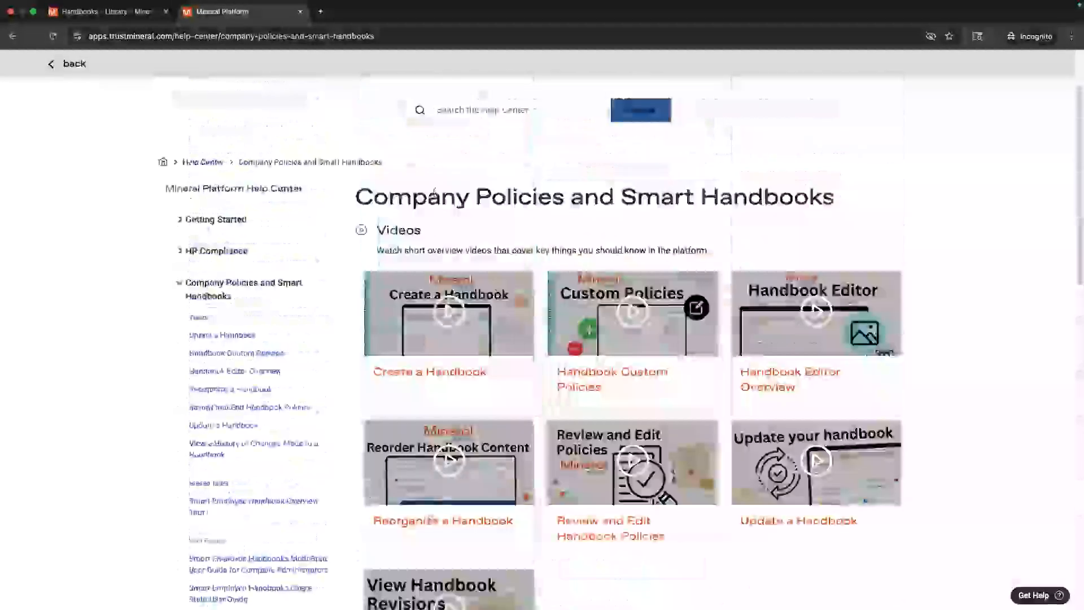
click(123, 5)
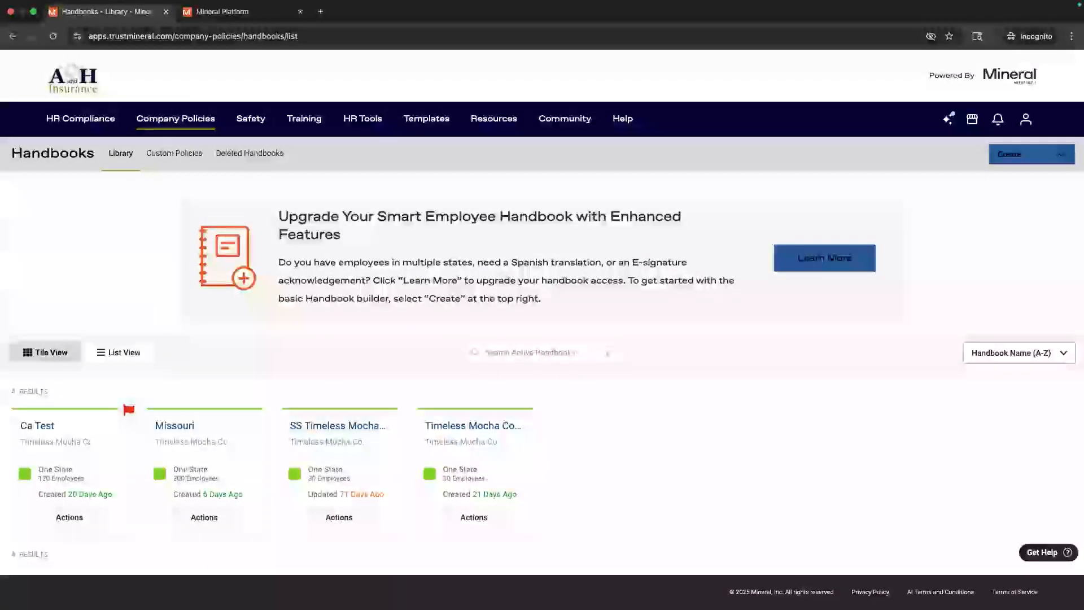